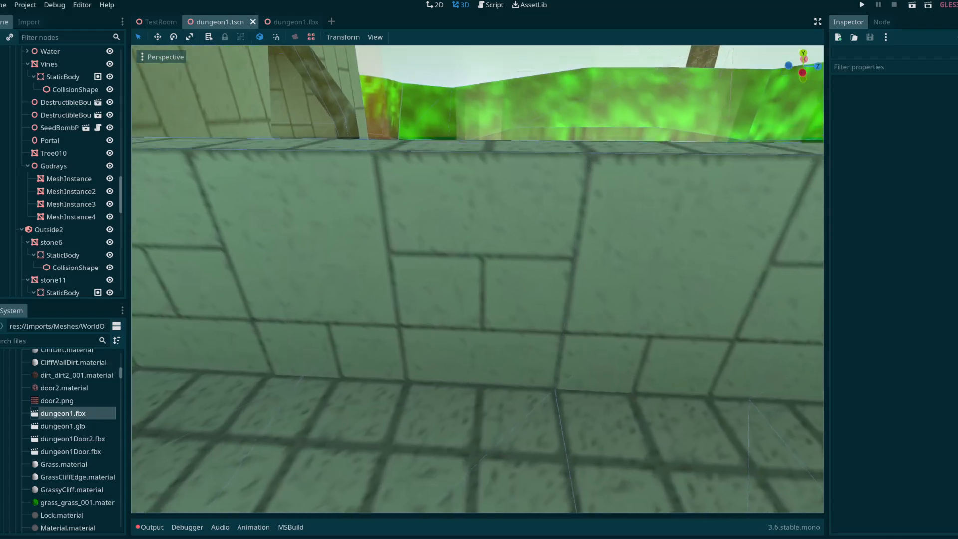
# - Examine the stone ledge, walls and openings around the outside area of the dungeon
pyautogui.press('w')
pyautogui.moveTo(569, 329)
pyautogui.mouseDown(button='right')
pyautogui.moveTo(399, 332)
pyautogui.moveTo(578, 324)
pyautogui.moveTo(379, 322)
pyautogui.moveTo(337, 314)
pyautogui.moveTo(327, 298)
pyautogui.moveTo(444, 292)
pyautogui.moveTo(579, 322)
pyautogui.mouseUp(button='right')
pyautogui.press('w')
pyautogui.press('a')
pyautogui.press('s')
pyautogui.press('w')
pyautogui.press('w')
pyautogui.moveTo(534, 298); pyautogui.dragTo(533, 298, button='right')
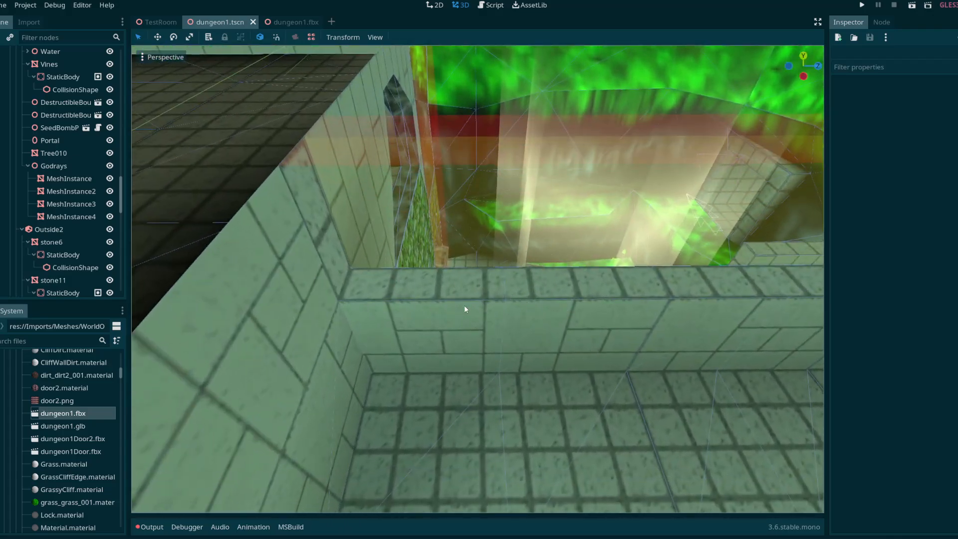
pyautogui.moveTo(464, 307); pyautogui.dragTo(465, 307, button='right')
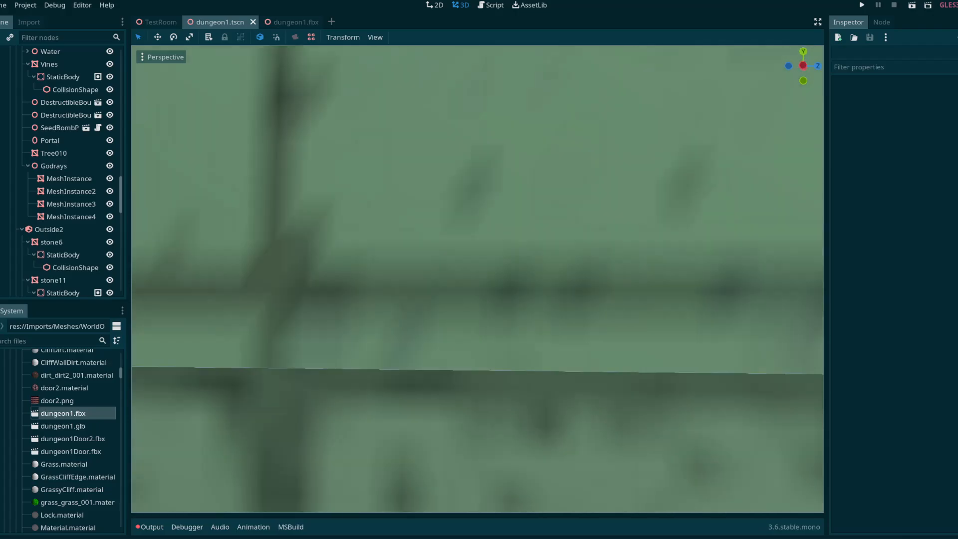
pyautogui.moveTo(477, 279); pyautogui.dragTo(396, 232, button='right')
pyautogui.press('w')
# - Select the stone6 mesh and inspect the tall corridor with its vine-covered walls and stairway
pyautogui.click(397, 232)
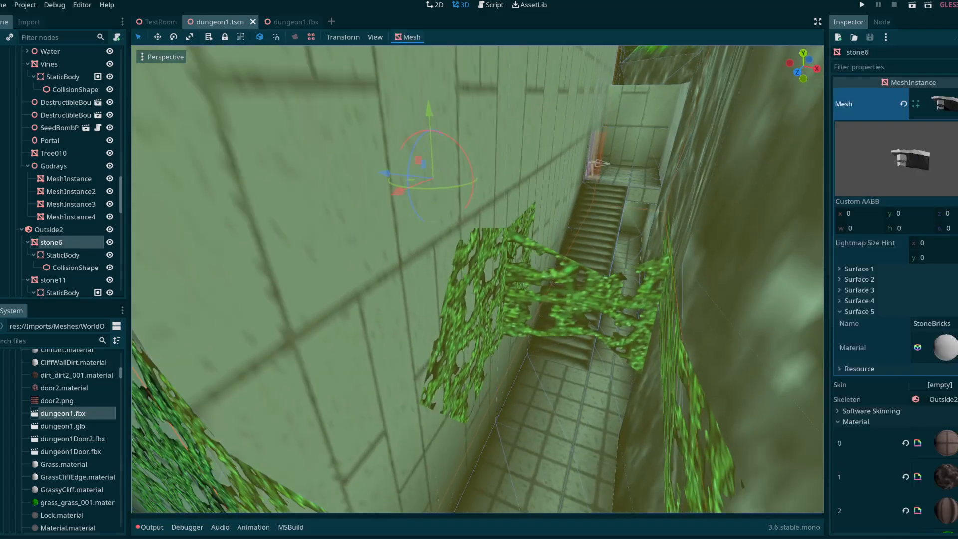
pyautogui.moveTo(464, 194); pyautogui.dragTo(494, 185, button='right')
pyautogui.moveTo(478, 279); pyautogui.dragTo(349, 389, button='right')
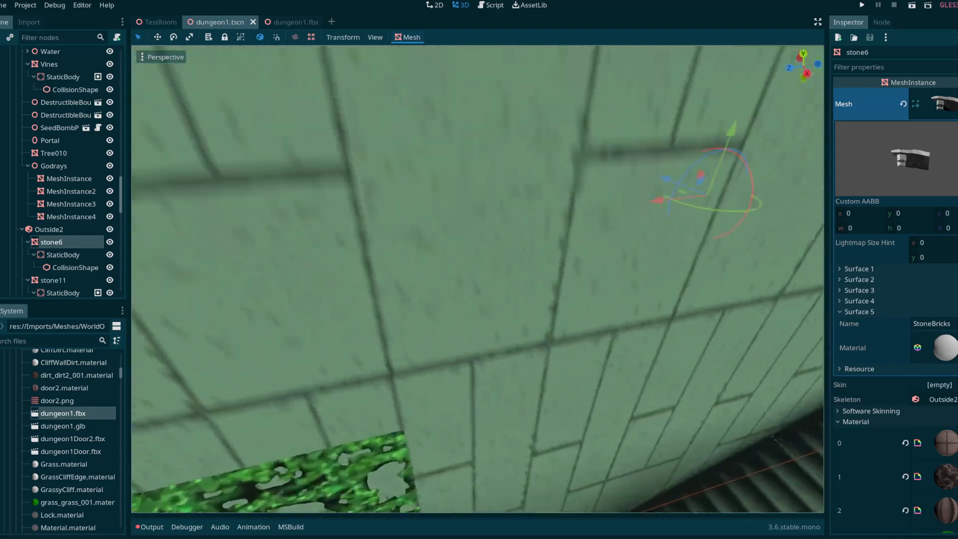
pyautogui.moveTo(478, 279); pyautogui.dragTo(329, 220, button='right')
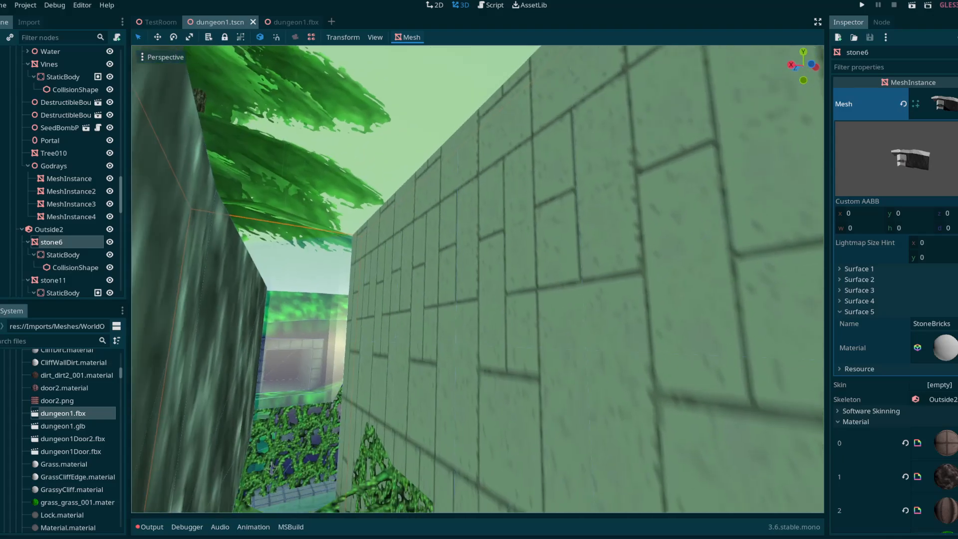
pyautogui.moveTo(474, 180); pyautogui.dragTo(599, 280, button='right')
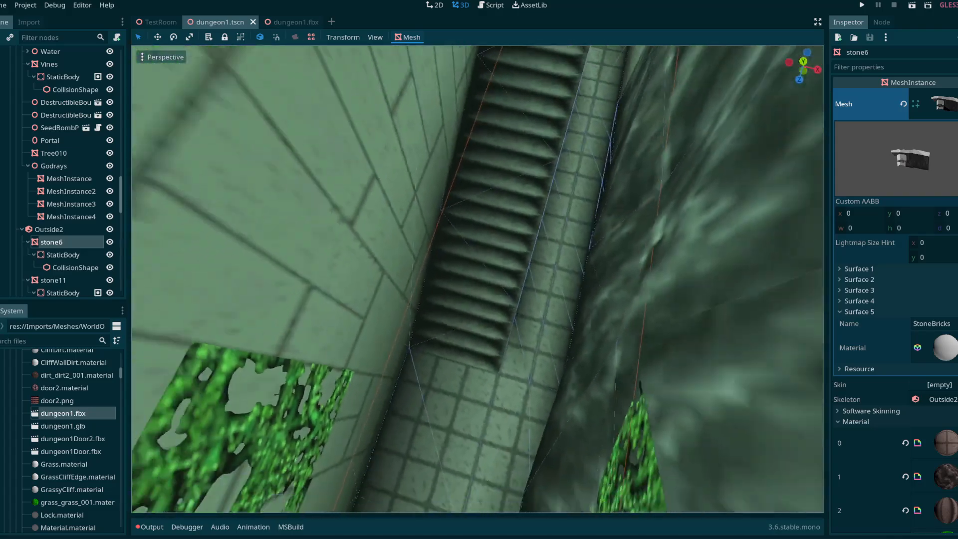
pyautogui.moveTo(452, 245); pyautogui.dragTo(446, 288, button='right')
pyautogui.moveTo(442, 230); pyautogui.dragTo(472, 195, button='right')
pyautogui.moveTo(447, 307); pyautogui.dragTo(454, 273, button='right')
pyautogui.moveTo(457, 306); pyautogui.dragTo(390, 288, button='right')
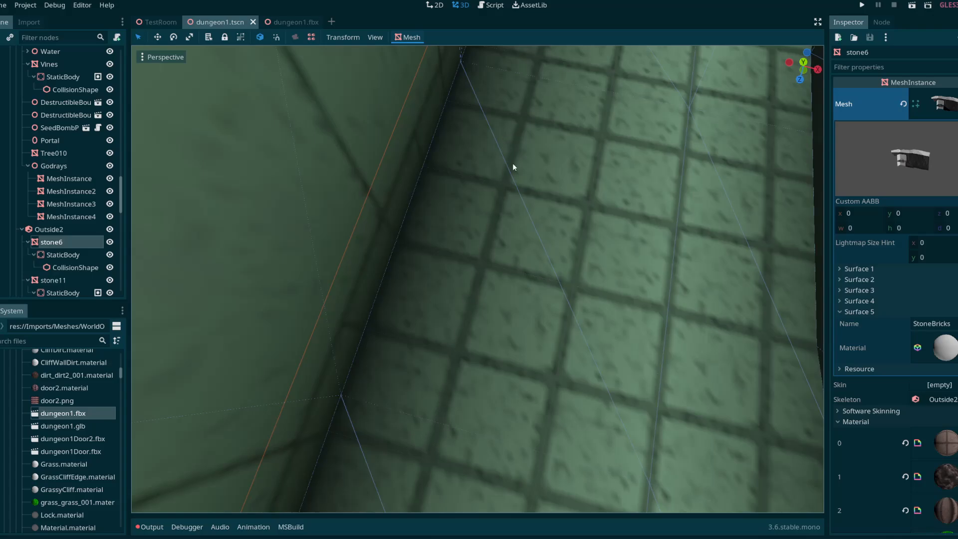
pyautogui.scroll(-10, 512, 167)
pyautogui.moveTo(522, 156); pyautogui.dragTo(629, 89, button='right')
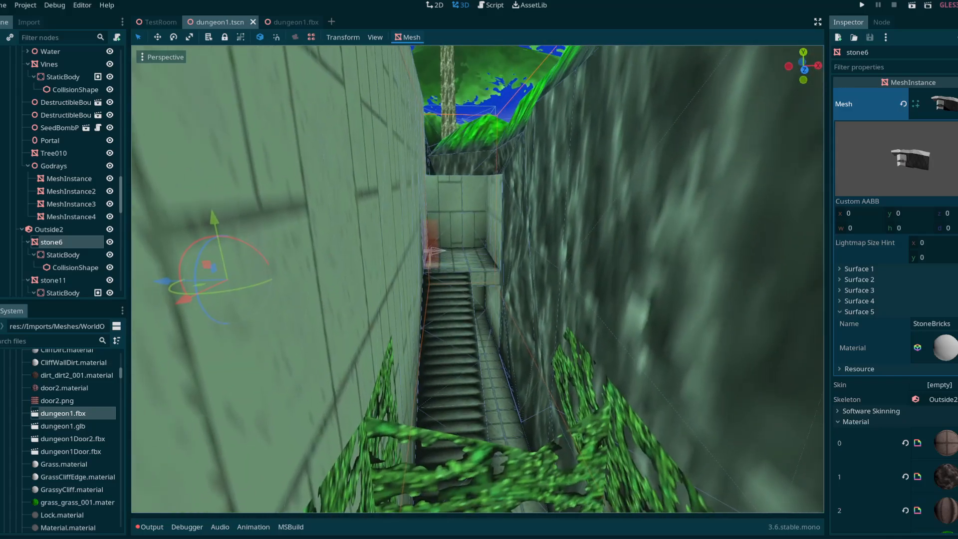
pyautogui.moveTo(509, 158); pyautogui.dragTo(598, 212, button='right')
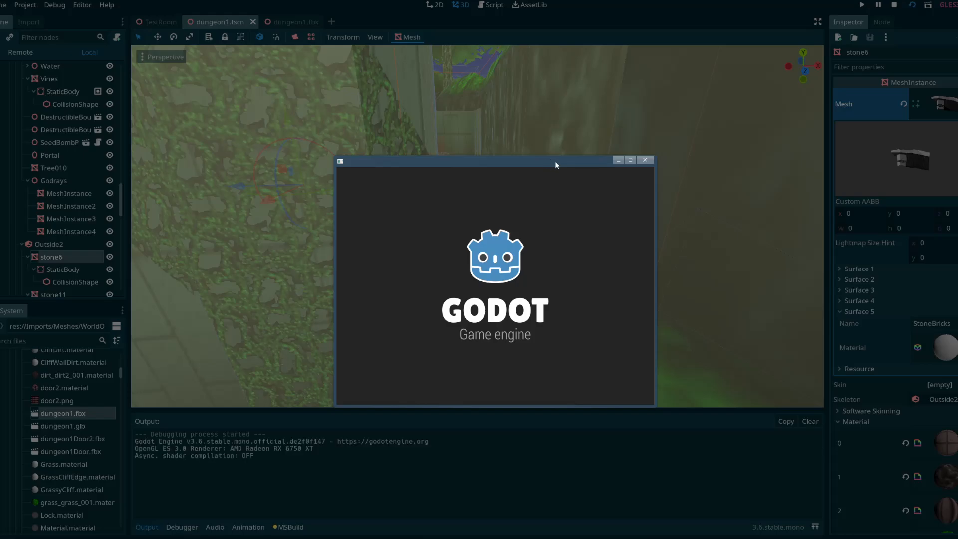
# - Playtest the level in a repositioned, enlarged game window, climb the vine wall, and quit the game
pyautogui.moveTo(550, 163); pyautogui.dragTo(396, 18)
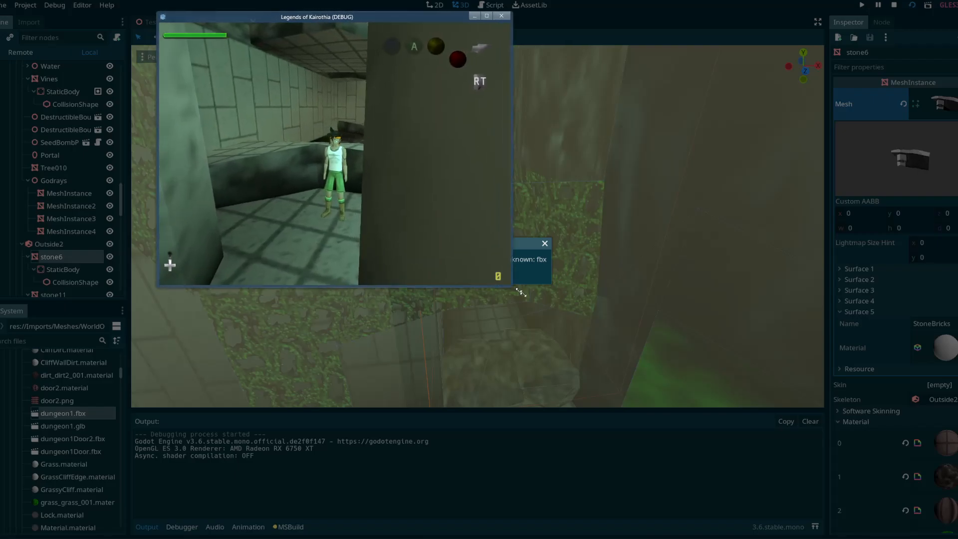
pyautogui.moveTo(521, 292); pyautogui.dragTo(745, 444)
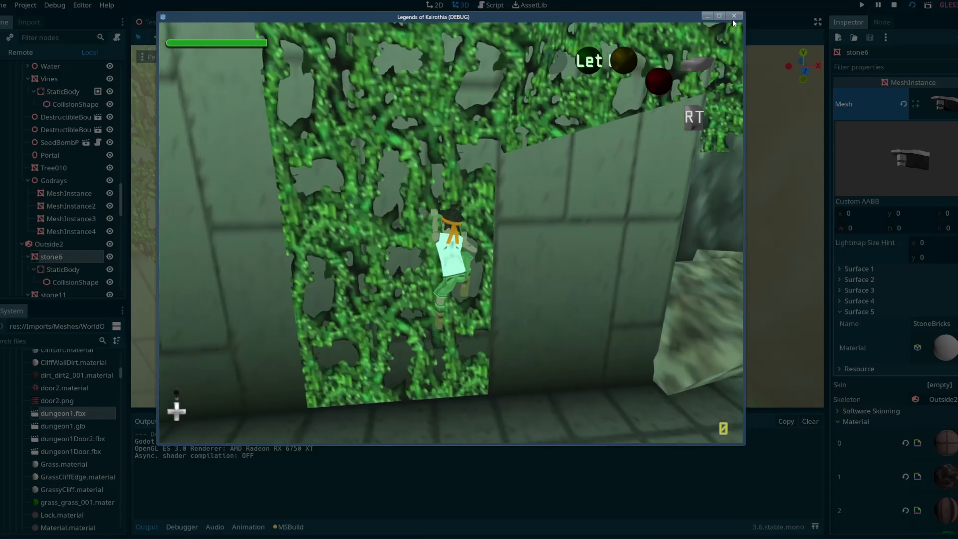
pyautogui.hotkey('alt', 'F4')
pyautogui.press('Return')
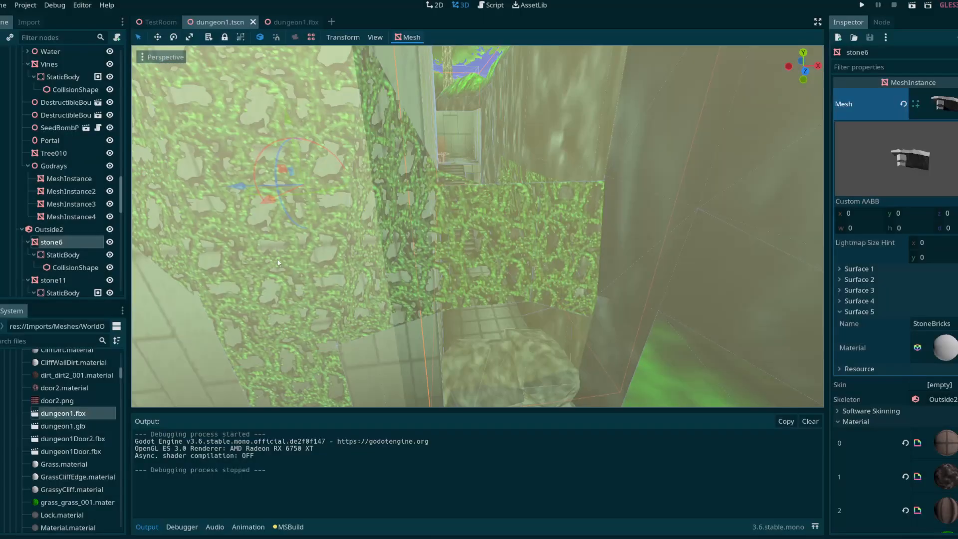
# - Select the protag instance in the dungeon scene and open its own scene for editing
pyautogui.press('w')
pyautogui.moveTo(397, 236); pyautogui.dragTo(122, 226, button='right')
pyautogui.press('w')
pyautogui.moveTo(122, 202); pyautogui.dragTo(74, 288)
pyautogui.click(79, 288)
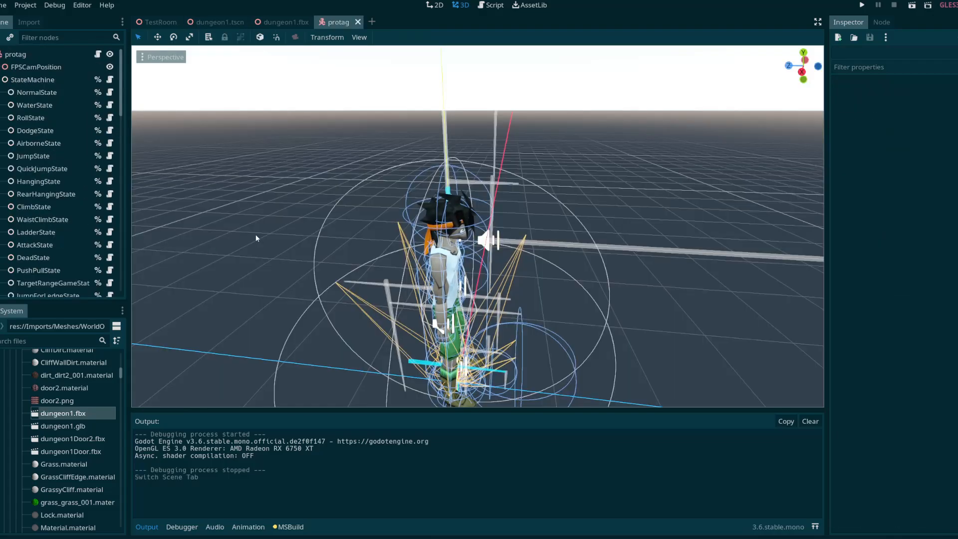
pyautogui.scroll(8, 479, 150)
pyautogui.keyDown('shift'); pyautogui.moveTo(479, 240); pyautogui.dragTo(519, 239, button='middle'); pyautogui.keyUp('shift')
pyautogui.scroll(-8, 520, 240)
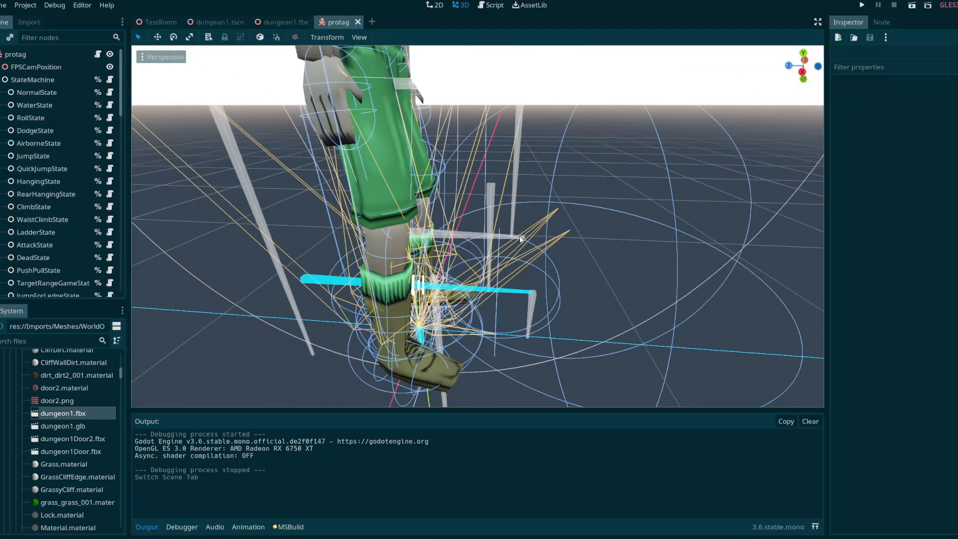
# - Select the WallCheckRayCast node among the character's collision detection nodes
pyautogui.click(475, 237)
pyautogui.click(65, 271)
pyautogui.click(64, 283)
pyautogui.moveTo(542, 274); pyautogui.dragTo(542, 265, button='middle')
pyautogui.scroll(-5, 542, 265)
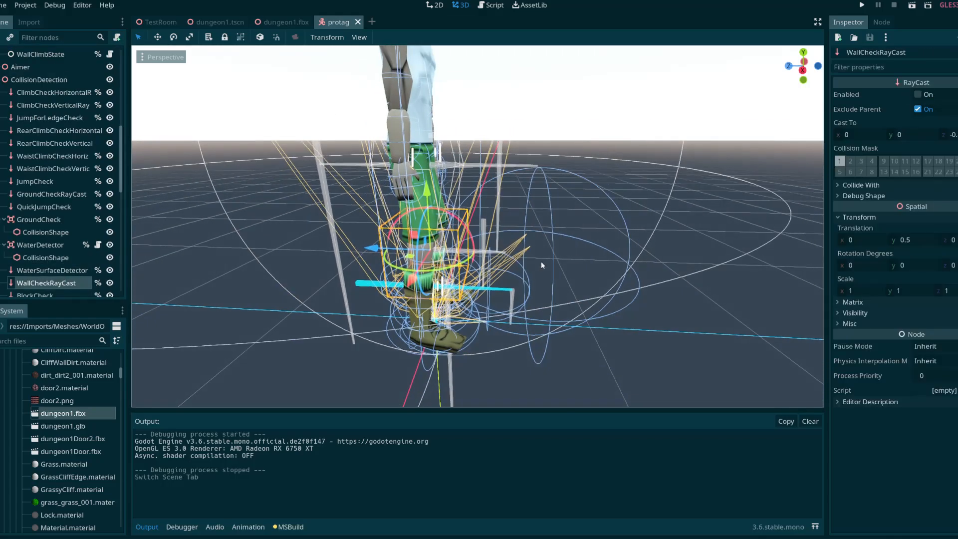
# - Try moving WallCheckRayCast to two other positions near the character's legs, undoing each move
pyautogui.moveTo(390, 252); pyautogui.dragTo(461, 252)
pyautogui.hotkey('ctrl', 'z')
pyautogui.moveTo(412, 234); pyautogui.dragTo(590, 145)
pyautogui.hotkey('ctrl', 'z')
pyautogui.scroll(10, 263, 260)
pyautogui.moveTo(267, 259); pyautogui.dragTo(263, 260, button='middle')
pyautogui.scroll(-8, 263, 261)
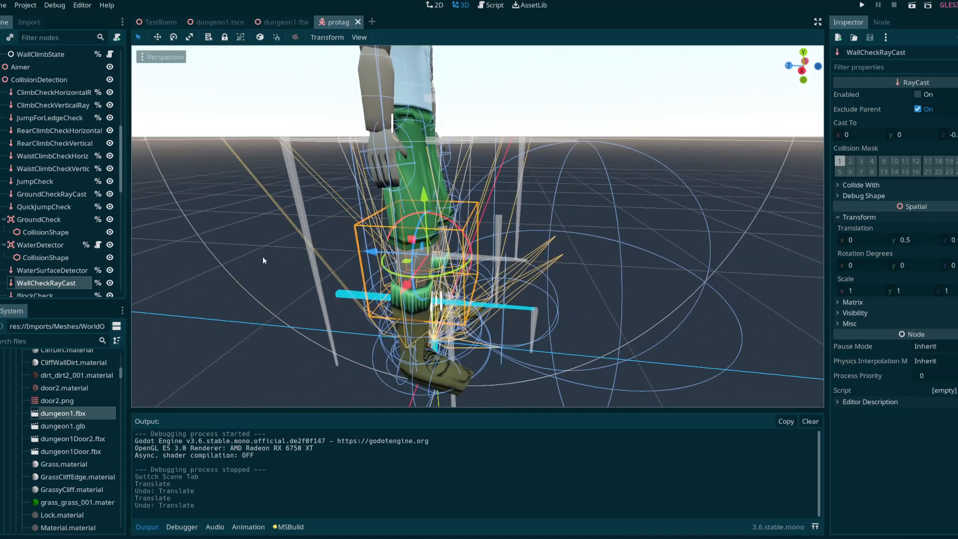
# - Reselect WallCheckRayCast in the viewport and examine its placement relative to the character's legs and whole body
pyautogui.scroll(3, 641, 257)
pyautogui.click(641, 257)
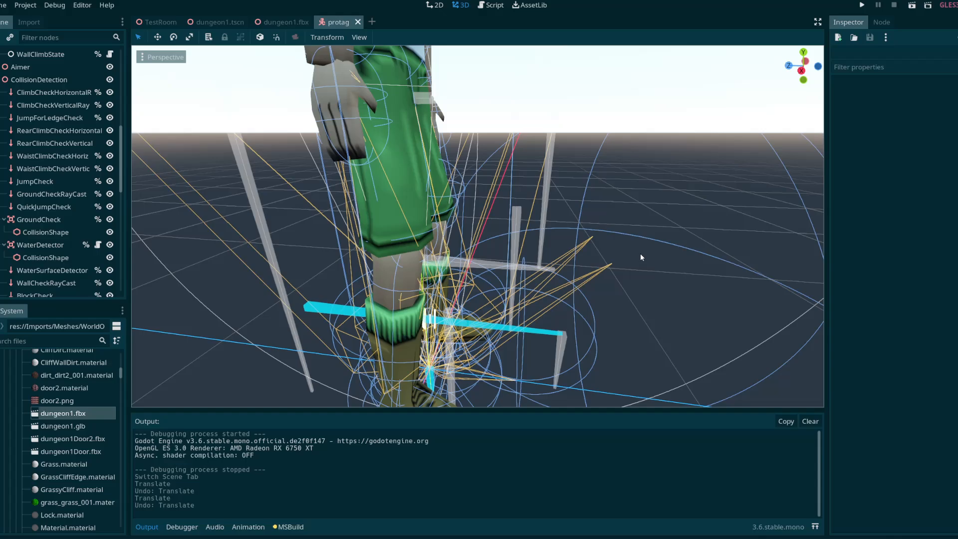
pyautogui.click(555, 271)
pyautogui.scroll(-2, 423, 206)
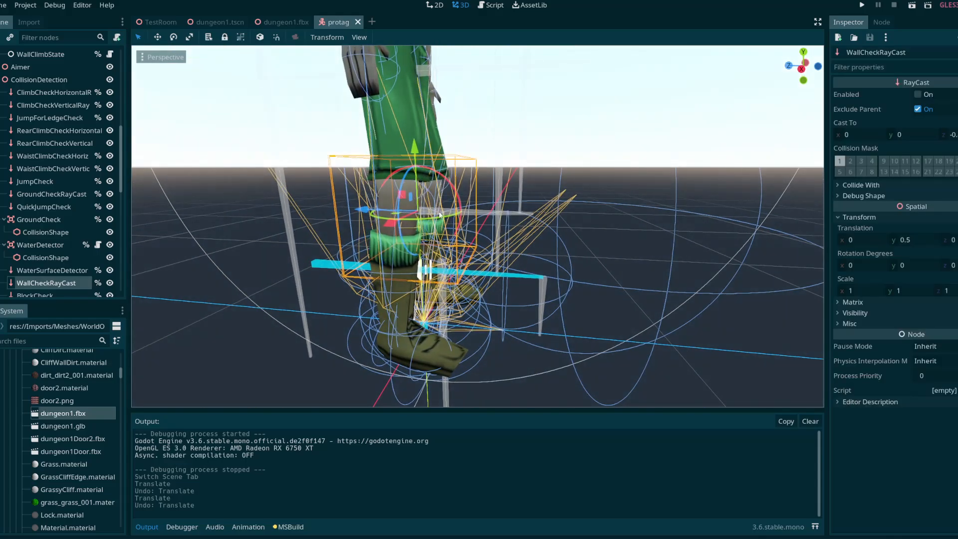
pyautogui.moveTo(506, 231); pyautogui.dragTo(475, 236, button='middle')
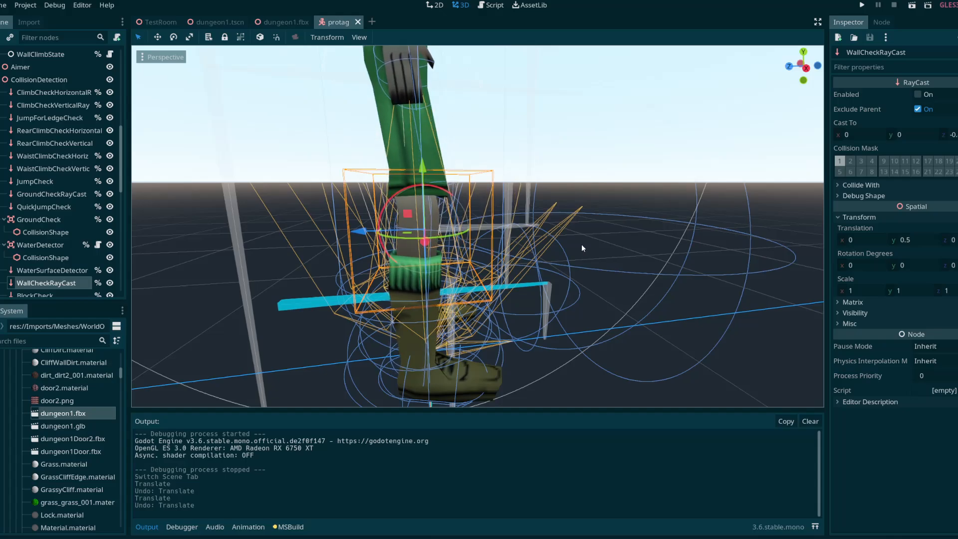
pyautogui.moveTo(582, 244); pyautogui.dragTo(621, 248, button='middle')
pyautogui.scroll(4, 435, 254)
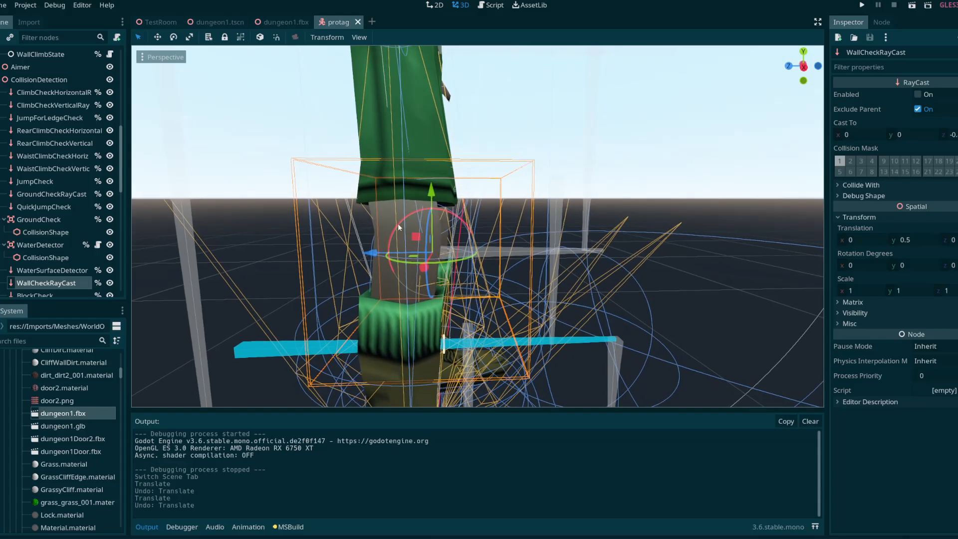
pyautogui.press('e')
pyautogui.moveTo(423, 237); pyautogui.dragTo(434, 288, button='right')
pyautogui.press('e')
pyautogui.press('s')
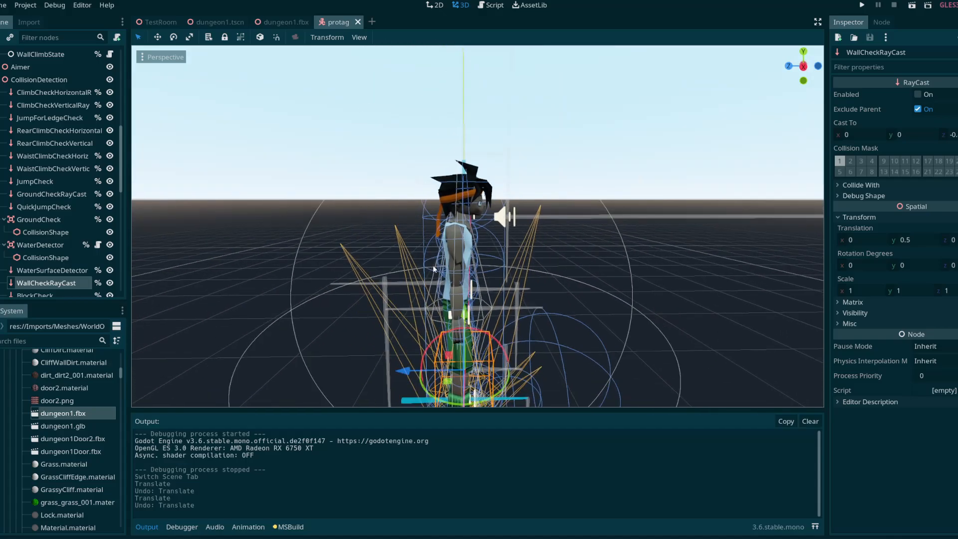
# - Duplicate WallCheckRayCast, raise the copy to the character's shoulder and head area, and save the protag scene
pyautogui.hotkey('ctrl', 'd')
pyautogui.moveTo(465, 311); pyautogui.dragTo(463, 165)
pyautogui.moveTo(432, 236)
pyautogui.mouseDown(button='middle')
pyautogui.moveTo(384, 237)
pyautogui.moveTo(422, 238)
pyautogui.mouseUp(button='middle')
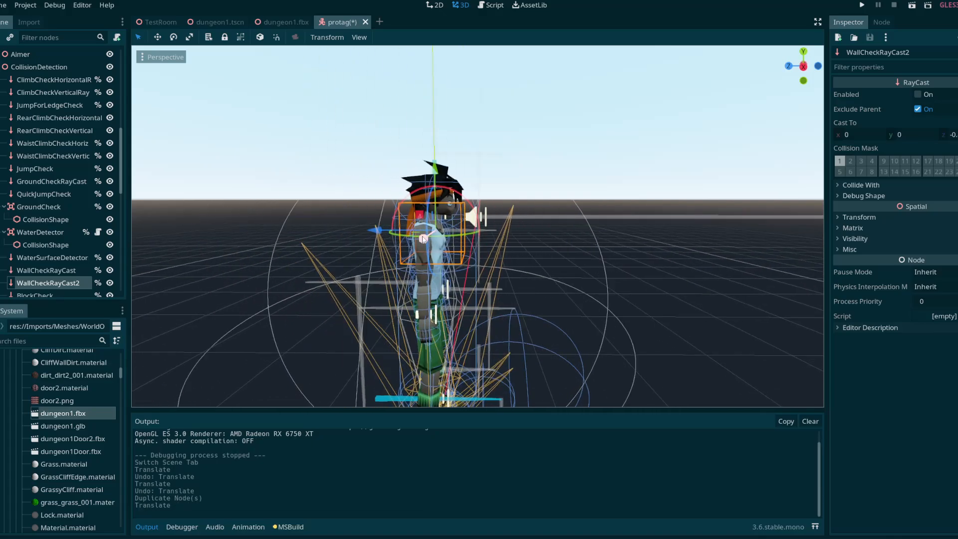
pyautogui.hotkey('ctrl', 's')
# - Compare the positions of WallCheckRayCast and WallCheckRayCast2 on the character
pyautogui.scroll(4, 522, 242)
pyautogui.moveTo(522, 242)
pyautogui.mouseDown(button='middle')
pyautogui.moveTo(482, 241)
pyautogui.moveTo(529, 241)
pyautogui.mouseUp(button='middle')
pyautogui.click(65, 269)
pyautogui.click(66, 270)
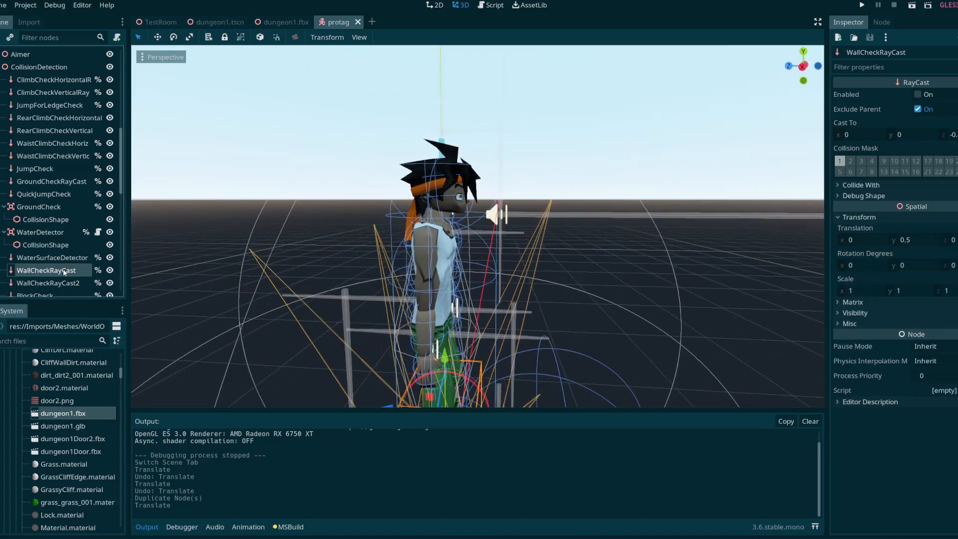
pyautogui.click(65, 282)
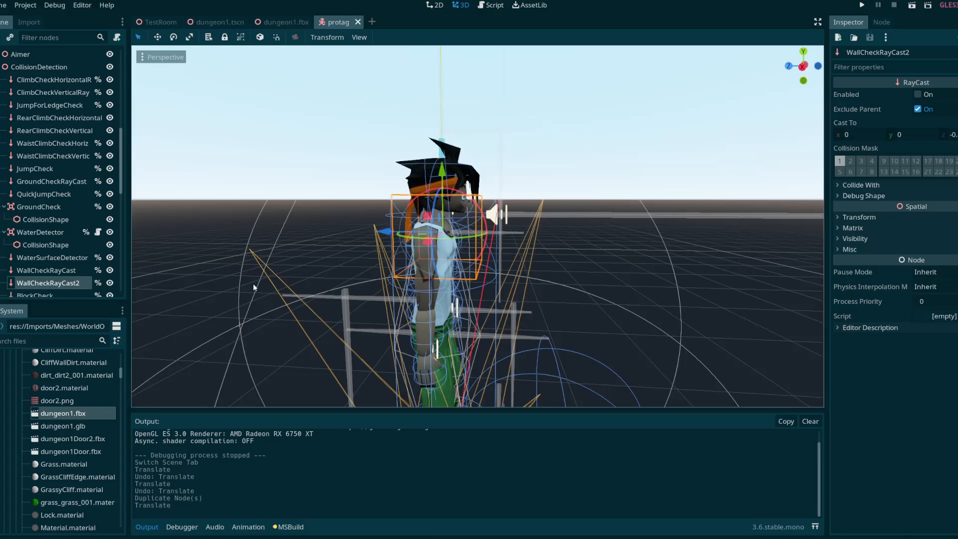
pyautogui.moveTo(514, 227); pyautogui.dragTo(510, 231, button='middle')
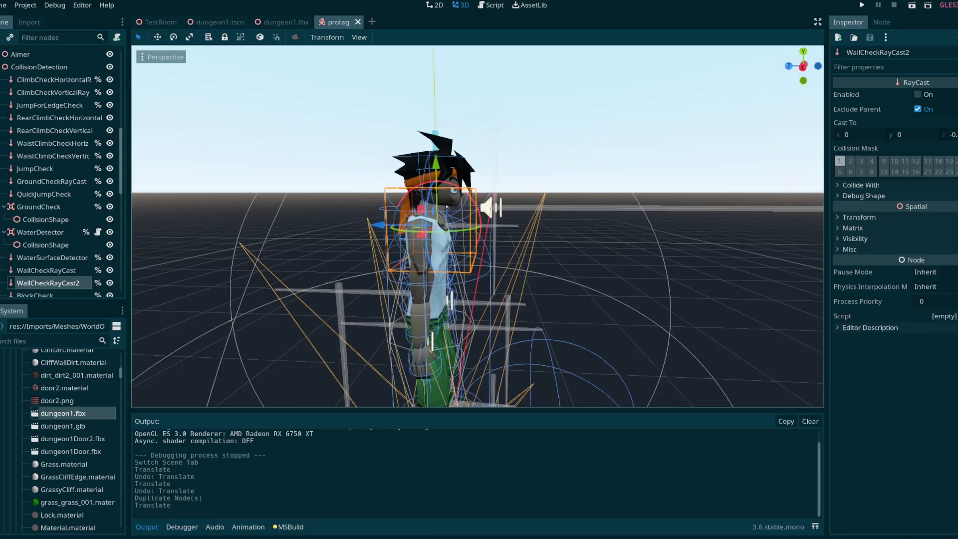
pyautogui.scroll(-7, 484, 246)
pyautogui.scroll(6, 485, 246)
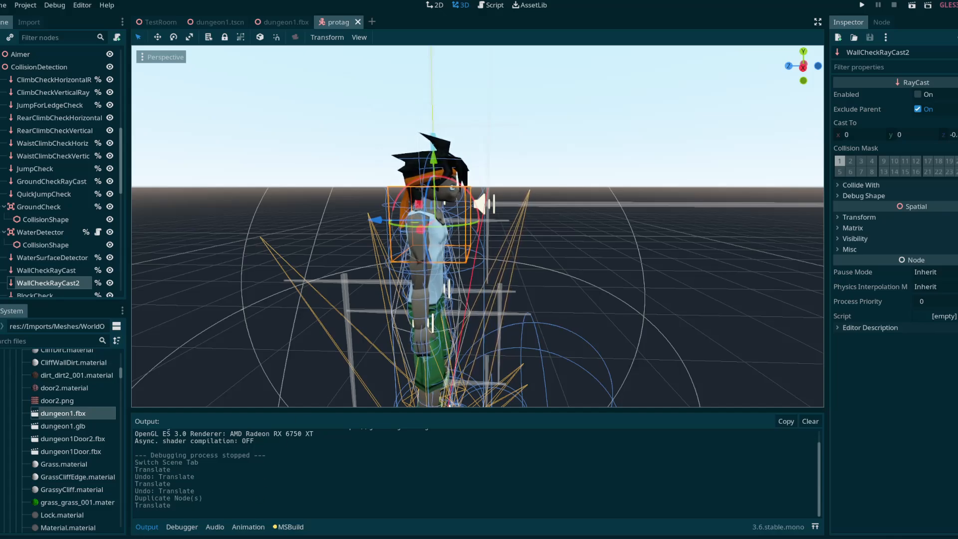
# - Switch to the dungeon1 scene and examine the multi-level main room and its godrays from several floors
pyautogui.click(218, 22)
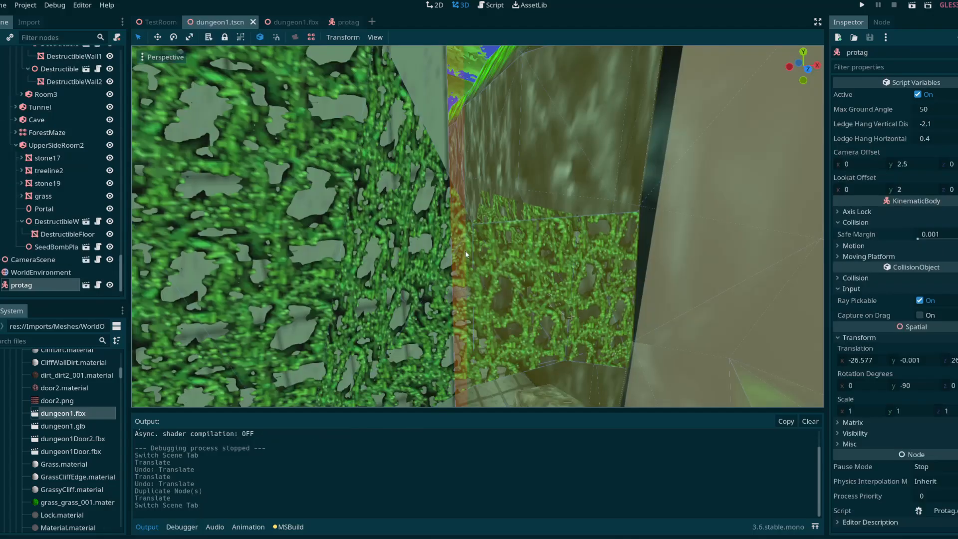
pyautogui.moveTo(465, 254); pyautogui.dragTo(465, 234, button='right')
pyautogui.press('w')
pyautogui.press('s')
pyautogui.press('a')
pyautogui.press('d')
pyautogui.press('d')
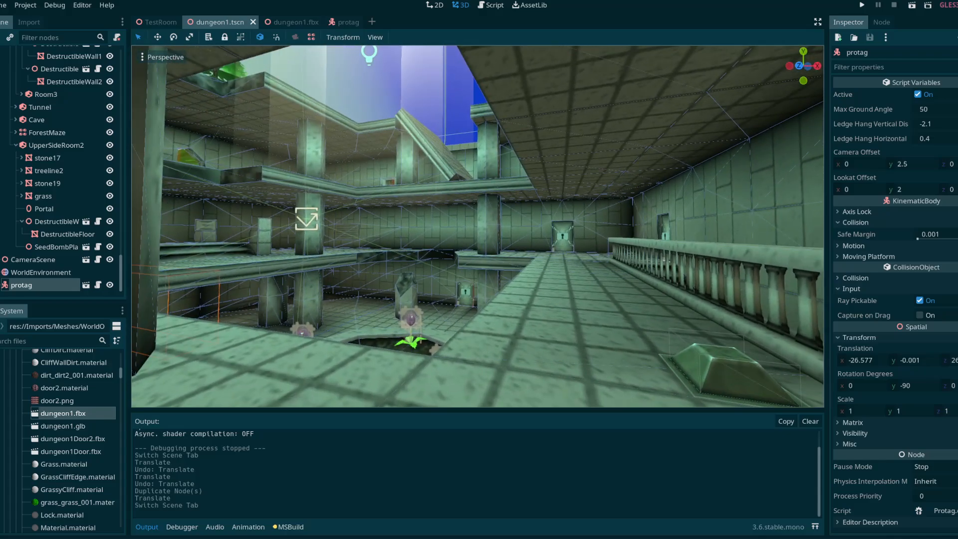
pyautogui.moveTo(524, 245); pyautogui.dragTo(467, 267, button='right')
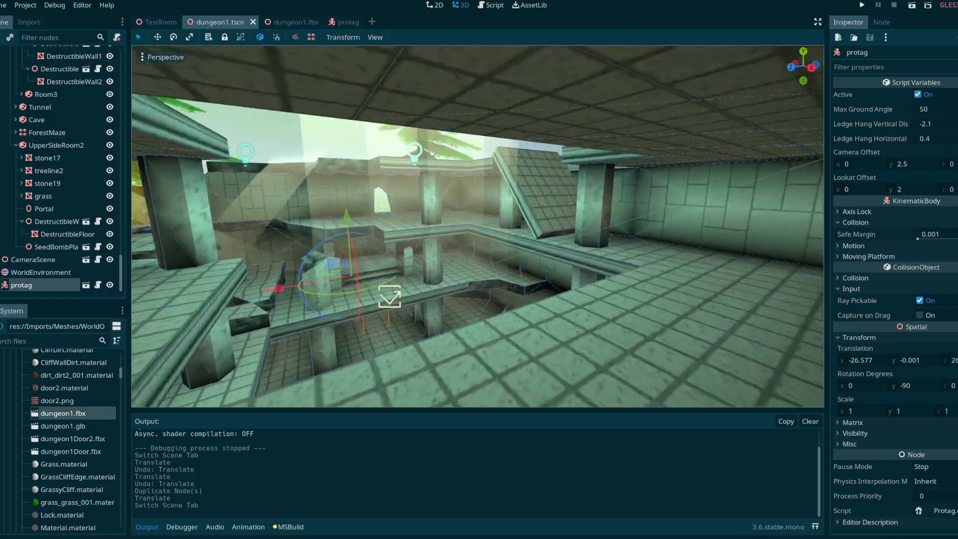
pyautogui.moveTo(390, 298); pyautogui.dragTo(404, 360, button='right')
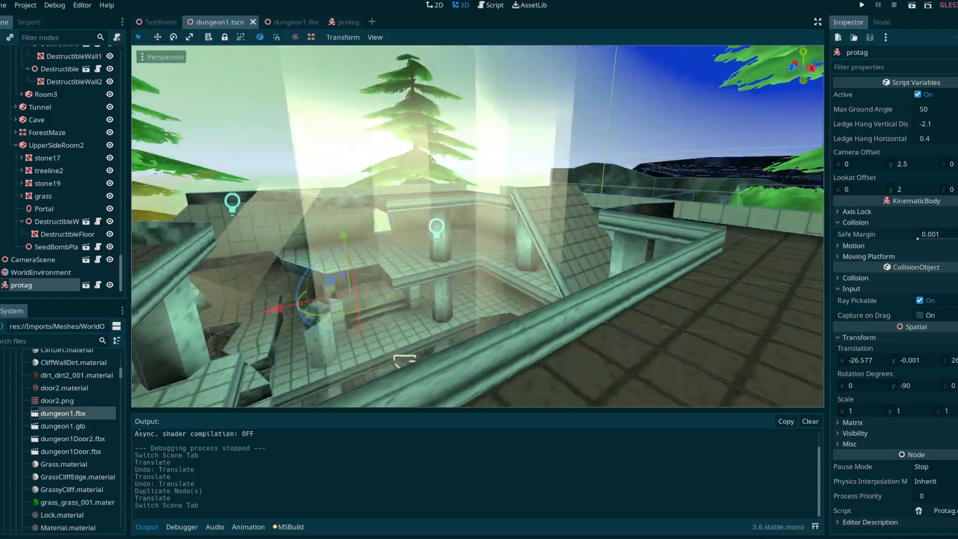
pyautogui.moveTo(477, 226); pyautogui.dragTo(465, 220, button='right')
# - Lower the godray planes MeshInstance through MeshInstance4 in the main room and save the dungeon1 scene
pyautogui.click(520, 170)
pyautogui.moveTo(397, 246); pyautogui.dragTo(344, 324, button='right')
pyautogui.moveTo(449, 280)
pyautogui.mouseDown(button='right')
pyautogui.moveTo(439, 269)
pyautogui.moveTo(471, 272)
pyautogui.moveTo(410, 272)
pyautogui.moveTo(441, 270)
pyautogui.moveTo(456, 254)
pyautogui.moveTo(454, 278)
pyautogui.mouseUp(button='right')
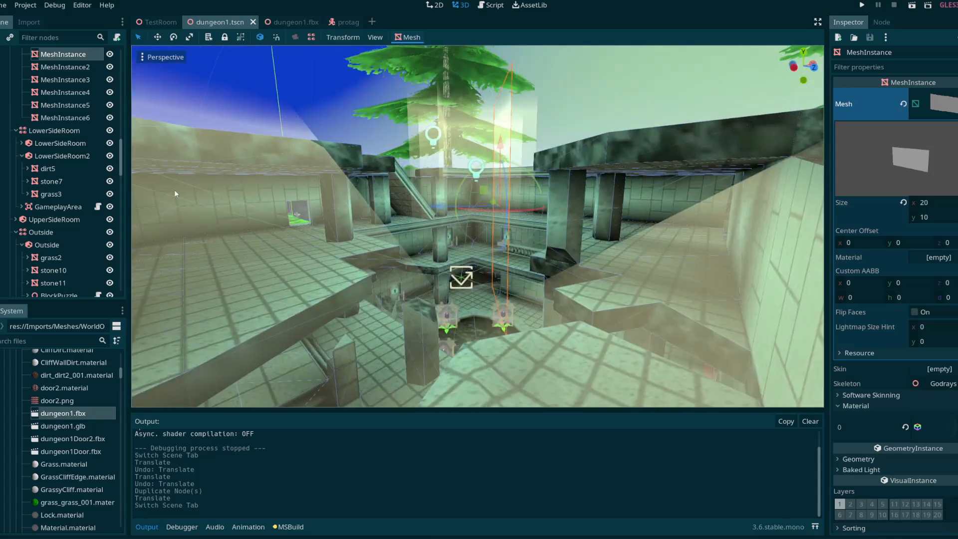
pyautogui.scroll(4, 41, 163)
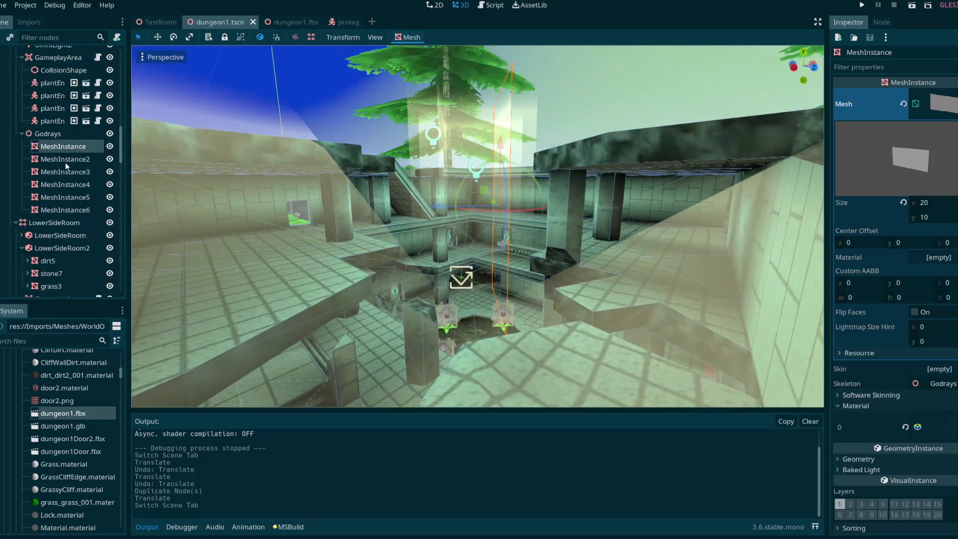
pyautogui.keyDown('shift'); pyautogui.click(65, 185); pyautogui.keyUp('shift')
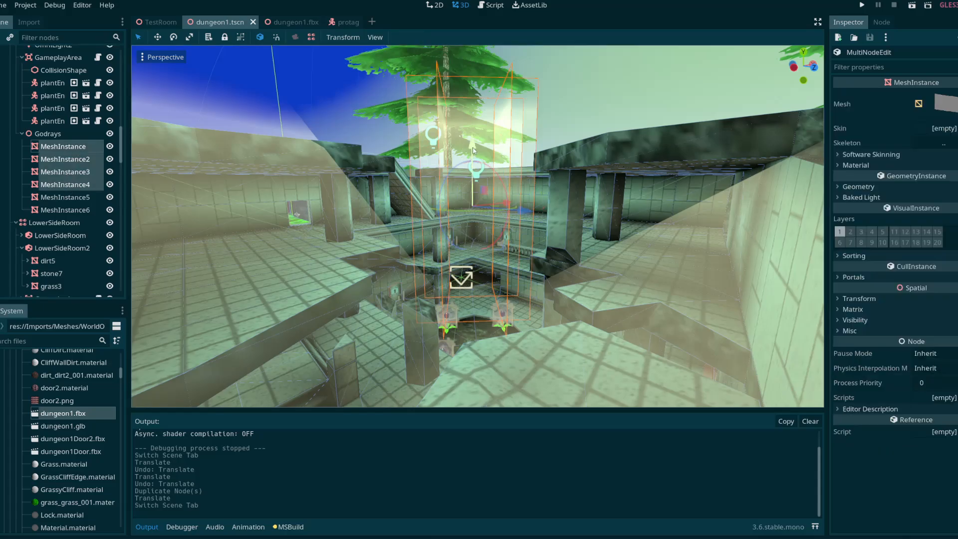
pyautogui.moveTo(473, 150); pyautogui.dragTo(471, 199)
pyautogui.moveTo(471, 200); pyautogui.dragTo(394, 202, button='right')
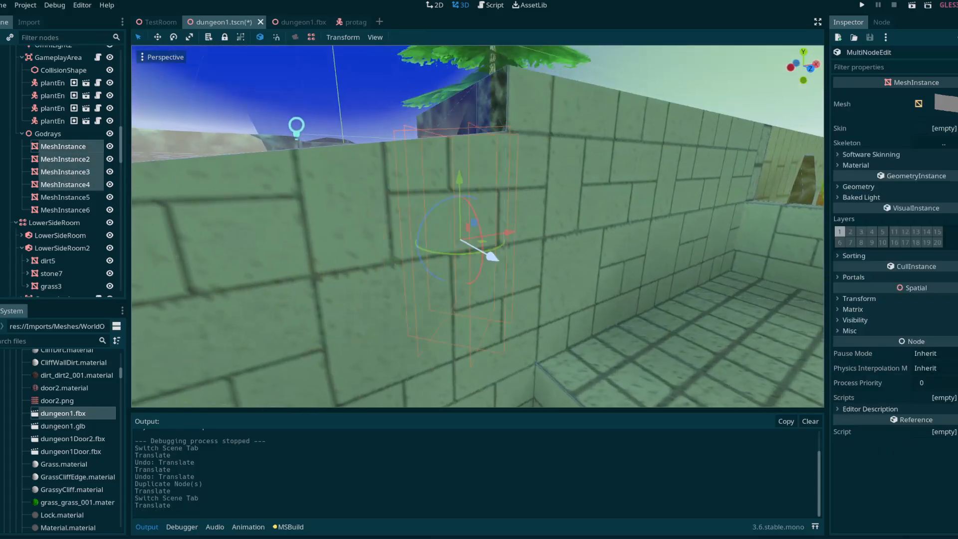
pyautogui.moveTo(492, 257); pyautogui.dragTo(414, 252, button='right')
pyautogui.press('w')
pyautogui.press('w')
pyautogui.press('d')
pyautogui.hotkey('ctrl', 's')
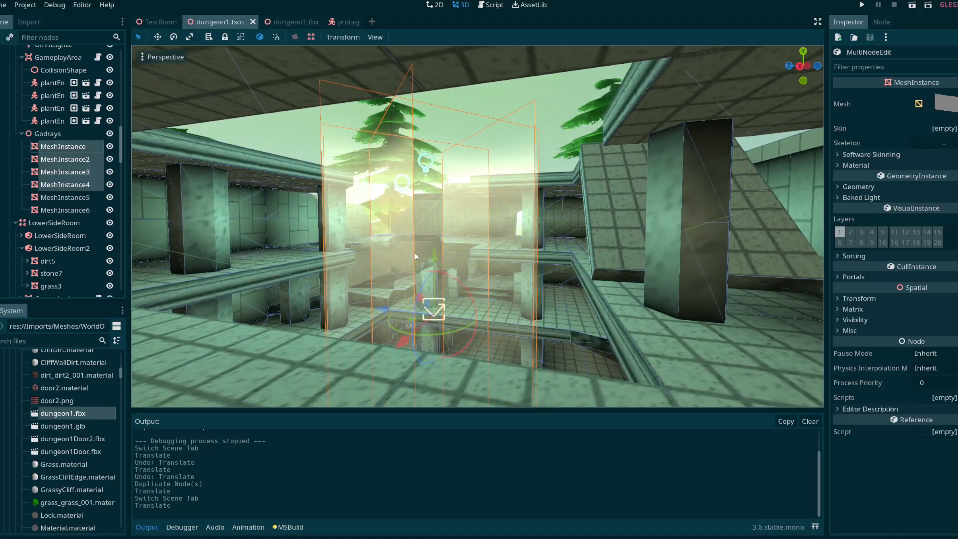
# - Open the material of the main room's godray plane MeshInstance and review its albedo gradient and property groups
pyautogui.click(63, 146)
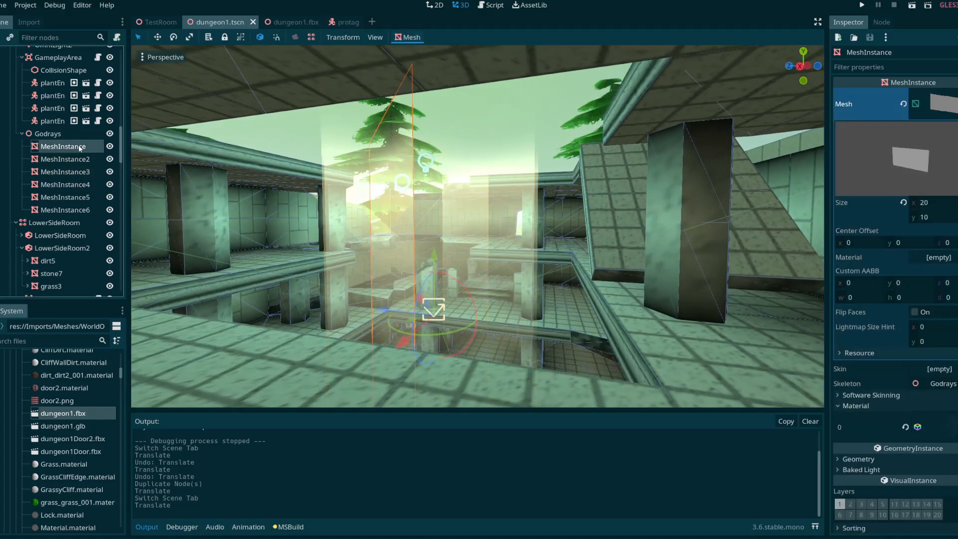
pyautogui.moveTo(827, 272); pyautogui.dragTo(677, 274)
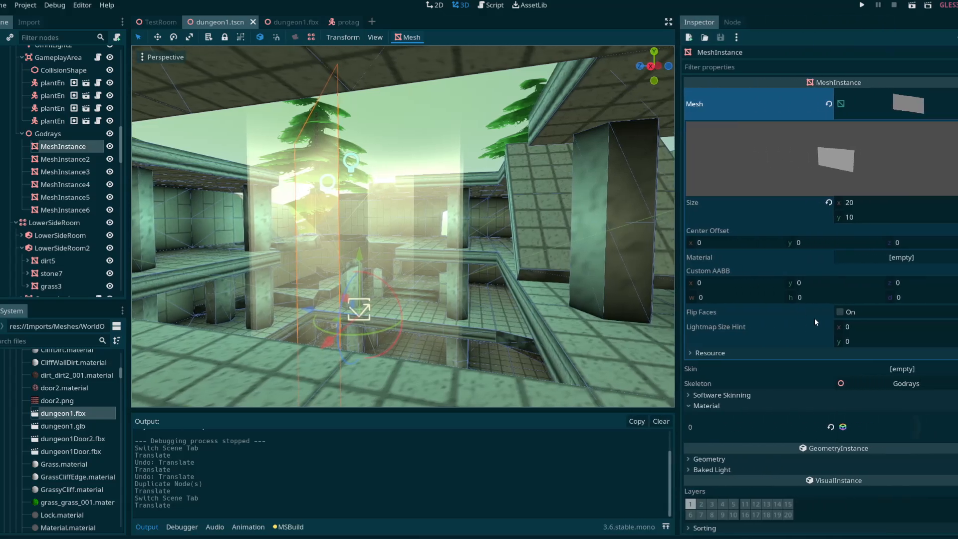
pyautogui.click(909, 428)
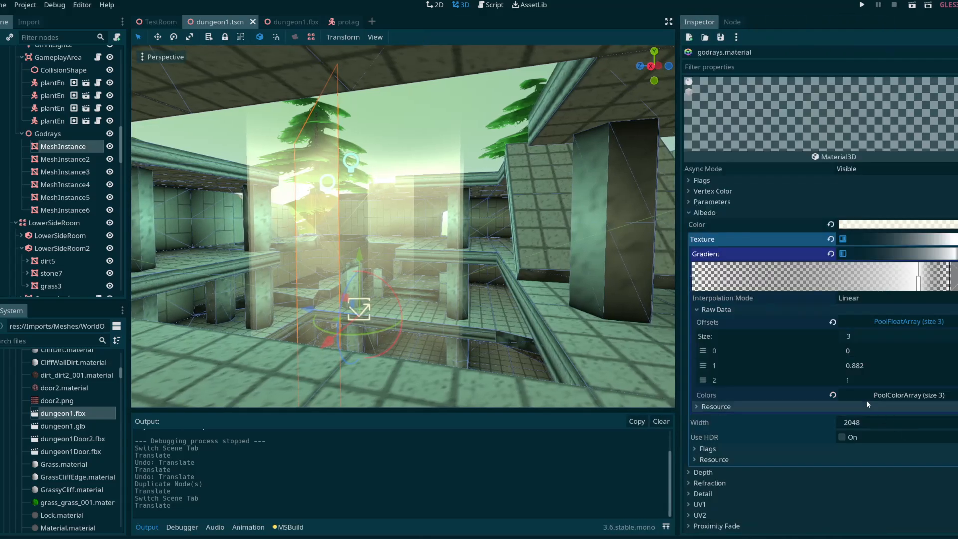
pyautogui.click(696, 212)
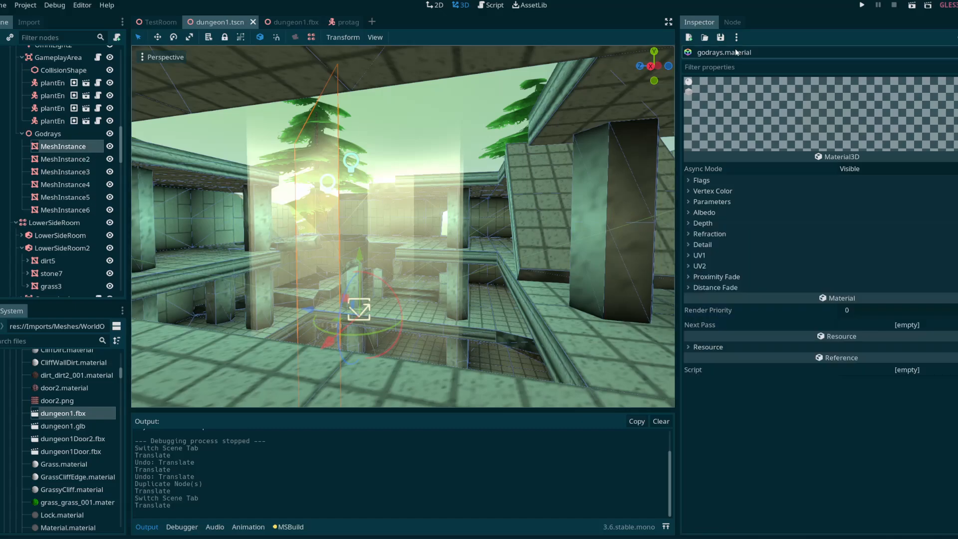
pyautogui.moveTo(676, 82); pyautogui.dragTo(756, 83)
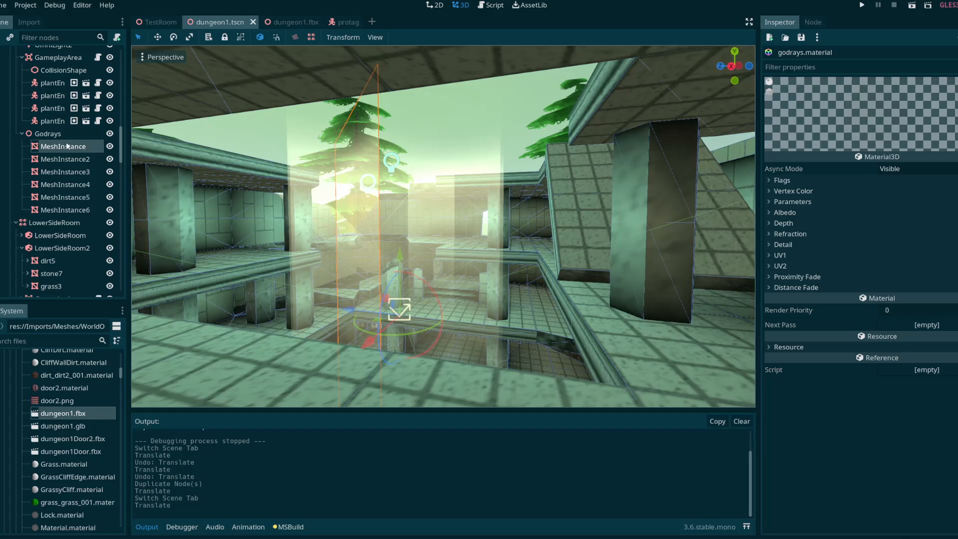
# - Turn off the Transparent flag on godrays.material and check the main room's godrays from several angles
pyautogui.click(67, 146)
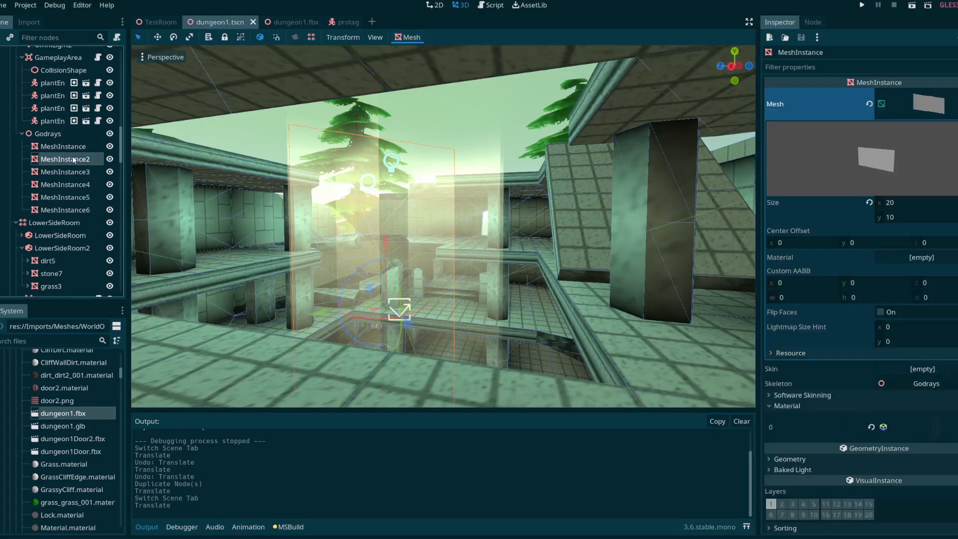
pyautogui.click(920, 425)
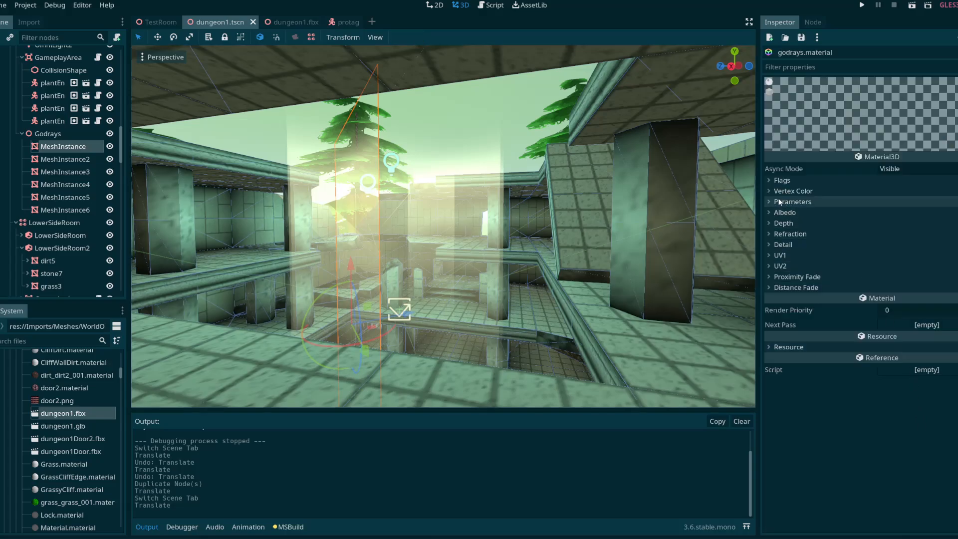
pyautogui.click(771, 180)
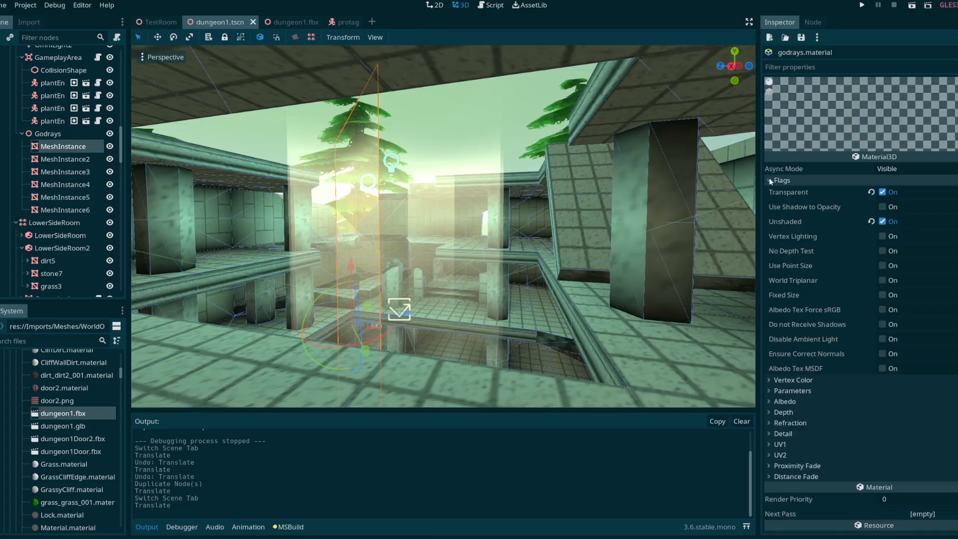
pyautogui.click(883, 193)
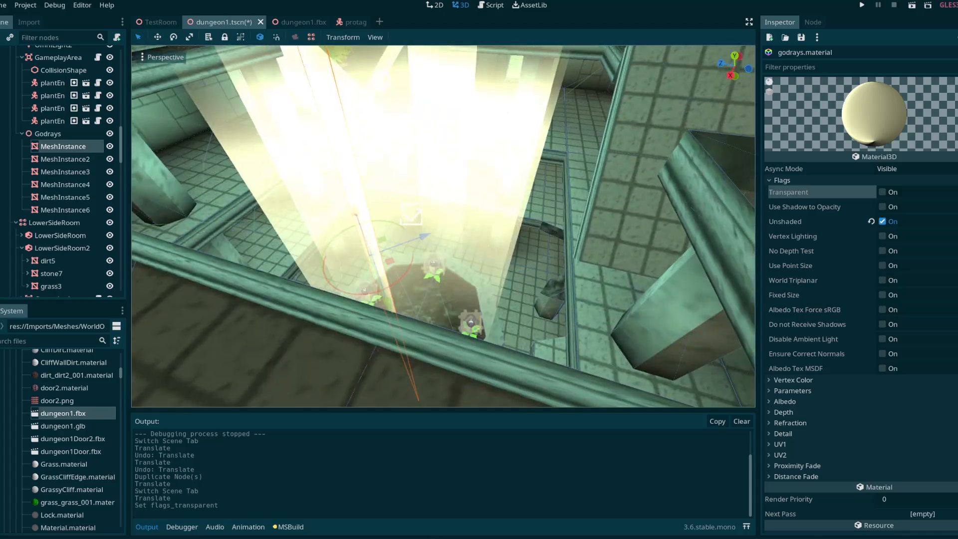
pyautogui.moveTo(443, 227); pyautogui.dragTo(396, 191, button='middle')
pyautogui.moveTo(443, 227); pyautogui.dragTo(424, 195, button='right')
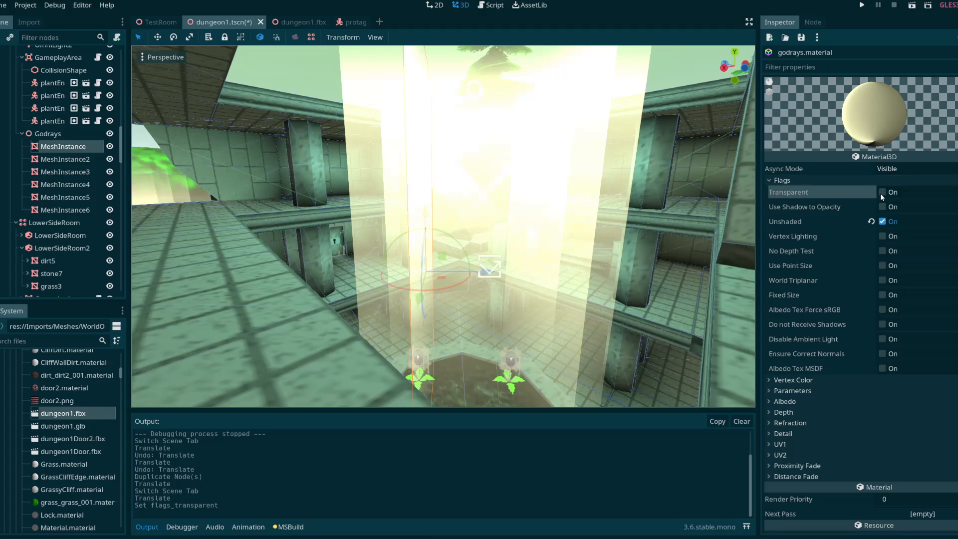
pyautogui.click(882, 193)
pyautogui.click(882, 192)
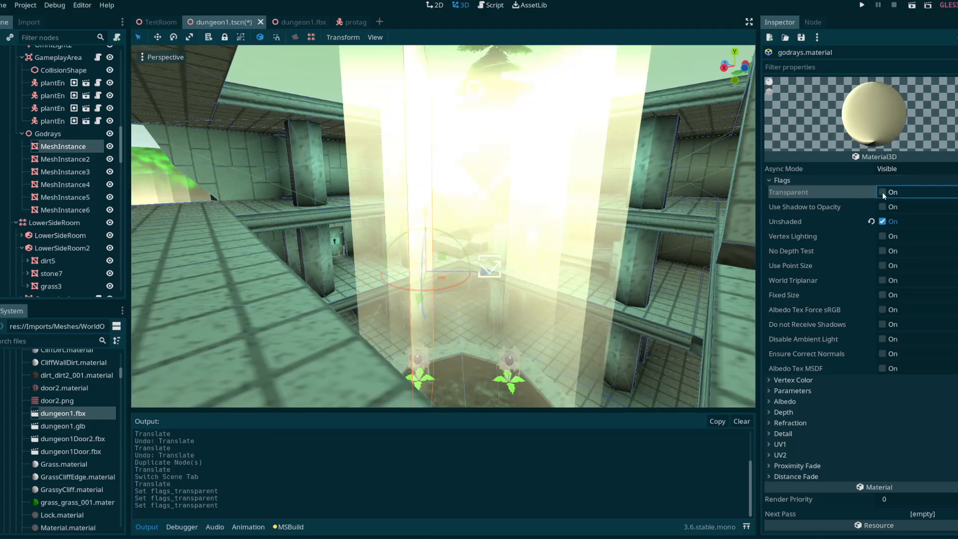
pyautogui.moveTo(579, 227)
pyautogui.mouseDown(button='right')
pyautogui.moveTo(539, 227)
pyautogui.moveTo(549, 220)
pyautogui.moveTo(580, 227)
pyautogui.mouseUp(button='right')
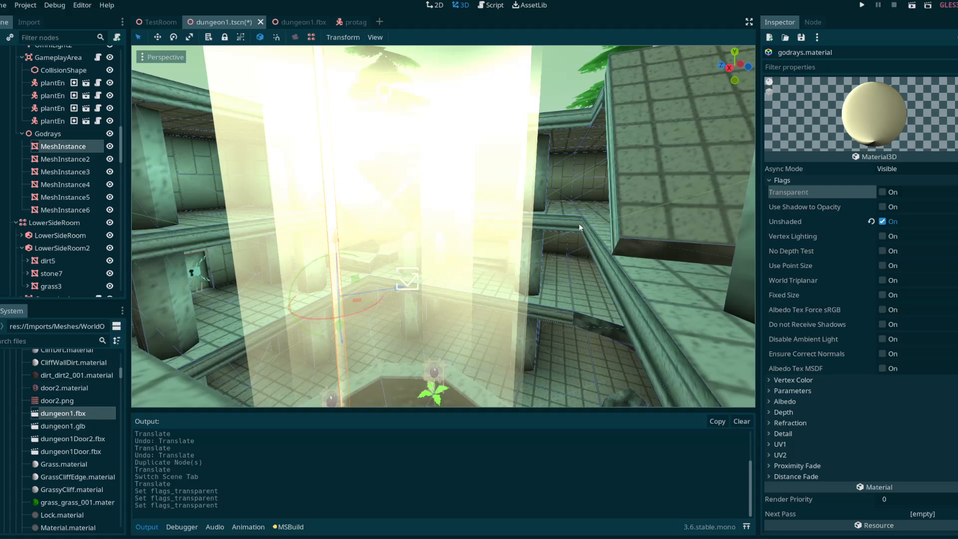
# - Turn off the Unshaded flag on godrays.material and inspect the godrays in the main room
pyautogui.click(883, 221)
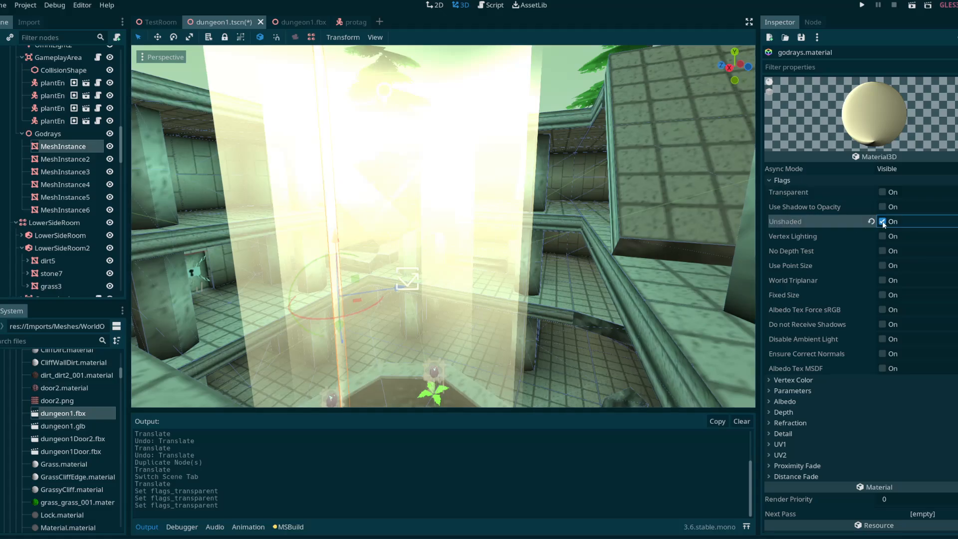
pyautogui.click(882, 222)
pyautogui.moveTo(443, 226); pyautogui.dragTo(666, 235, button='right')
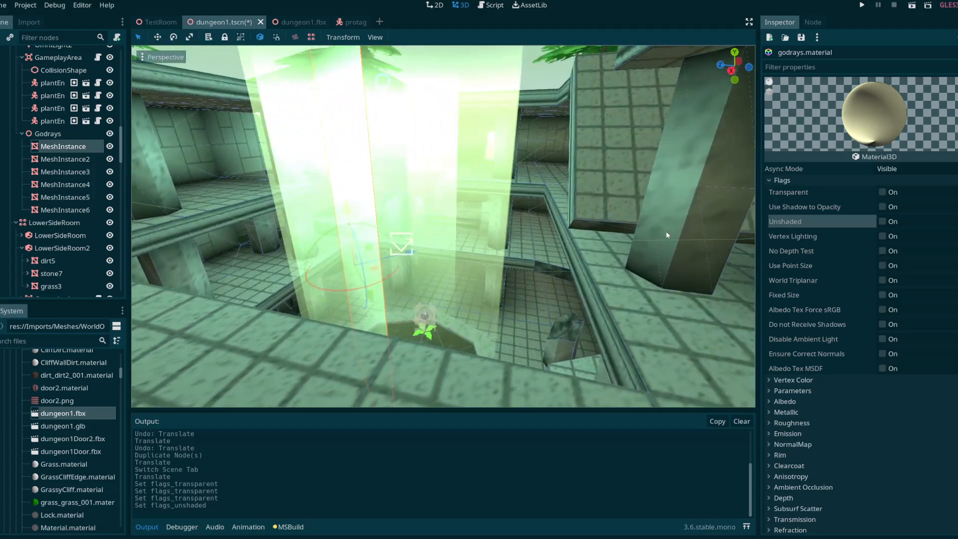
# - Review the albedo texture of godrays.material, including its texture type options and gradient data
pyautogui.click(765, 180)
pyautogui.click(768, 211)
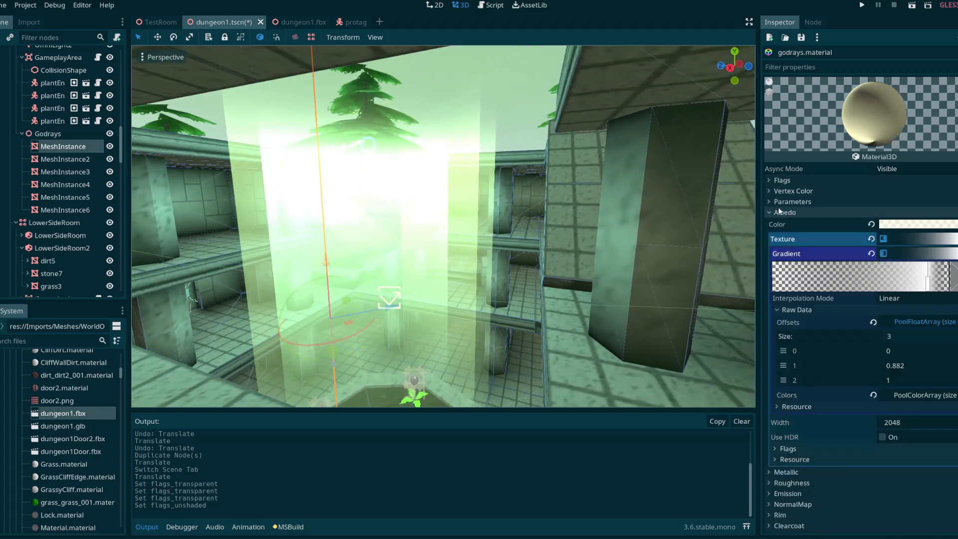
pyautogui.click(772, 180)
pyautogui.click(771, 180)
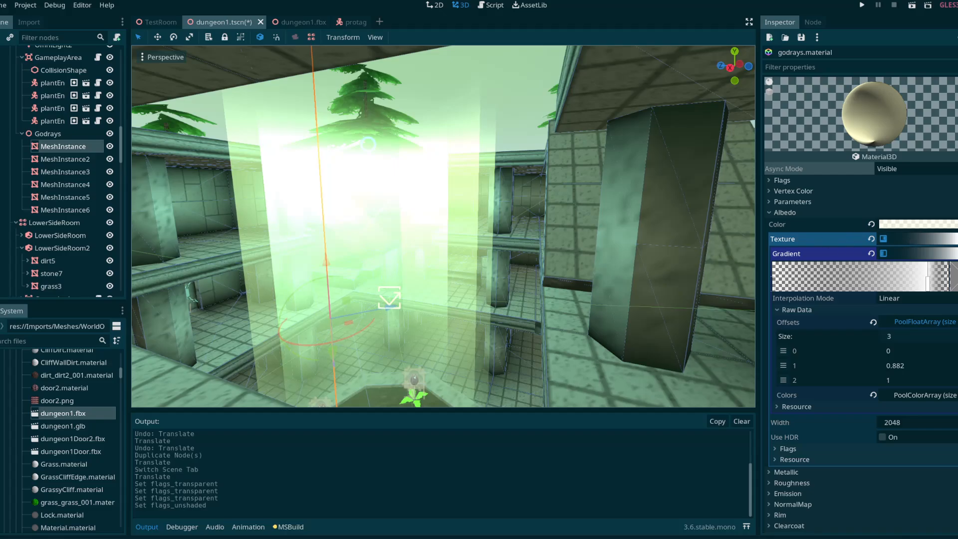
pyautogui.click(954, 238)
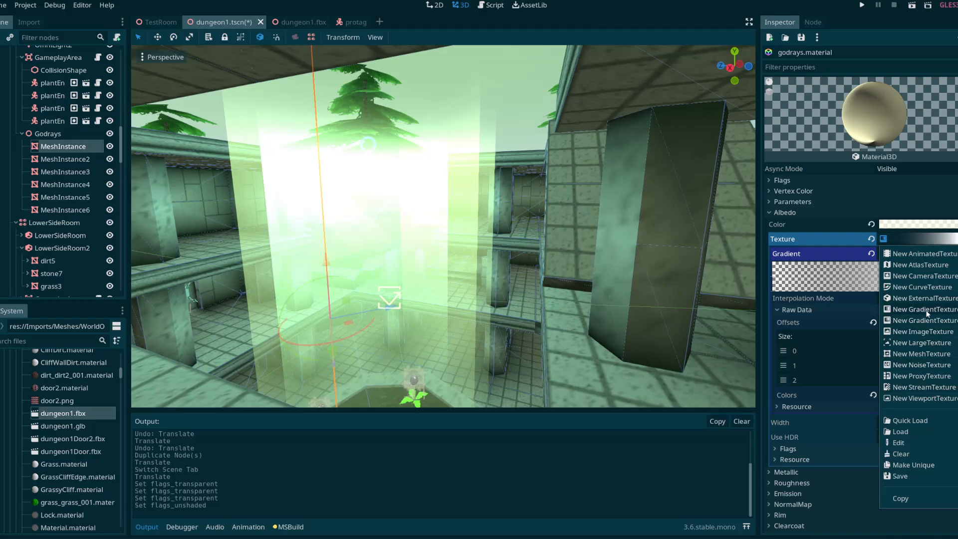
pyautogui.click(916, 240)
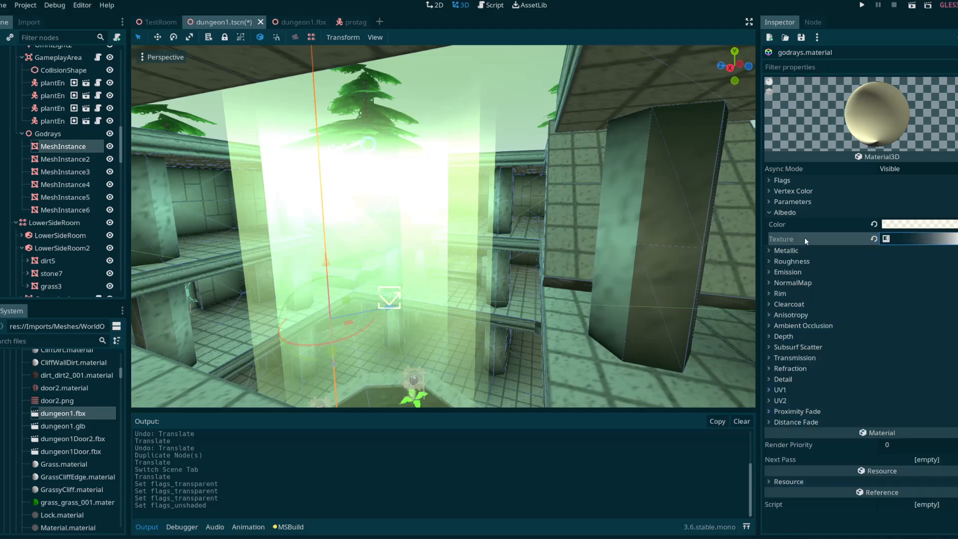
pyautogui.click(898, 238)
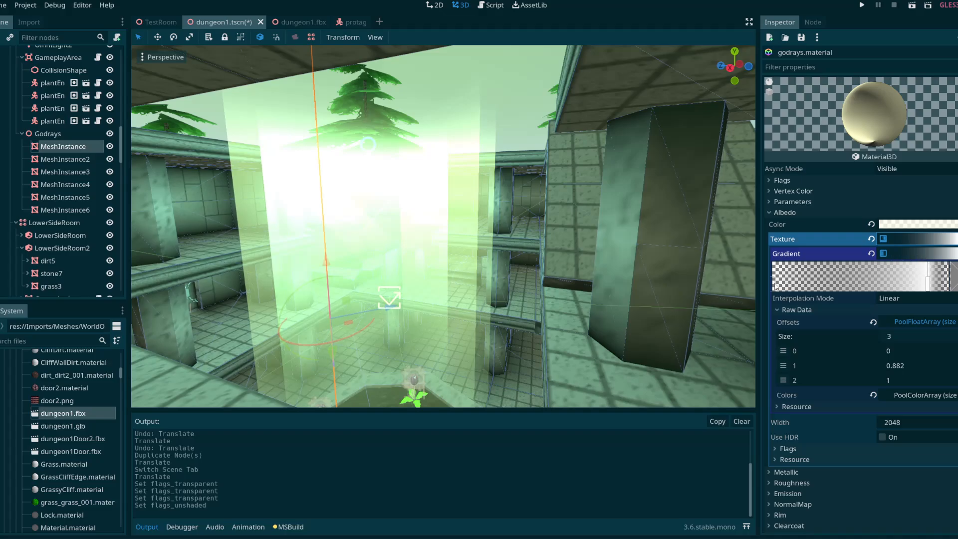
# - Shift the middle stop of godrays.material's albedo gradient slightly toward the start, testing the end stops too
pyautogui.moveTo(775, 288)
pyautogui.mouseDown()
pyautogui.moveTo(828, 285)
pyautogui.moveTo(773, 282)
pyautogui.mouseUp()
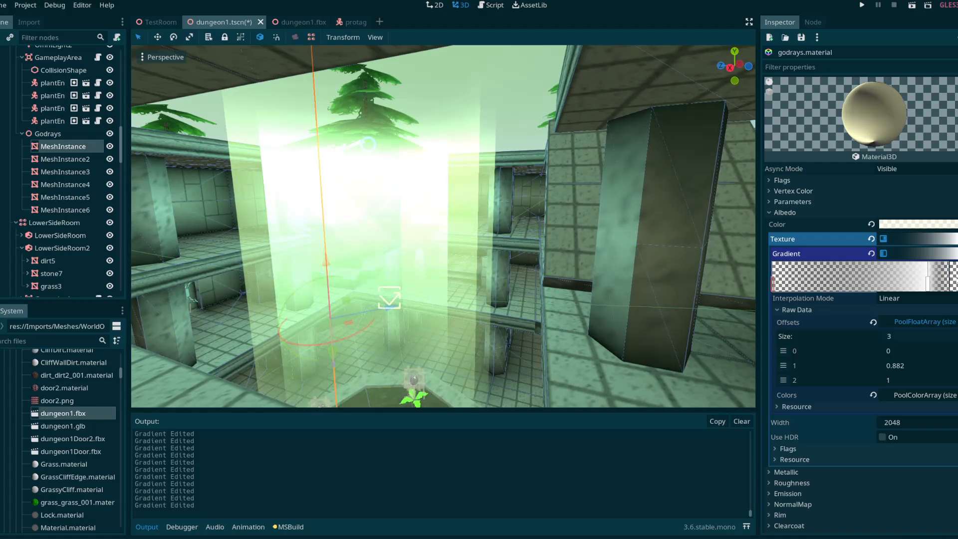
pyautogui.moveTo(929, 282)
pyautogui.mouseDown()
pyautogui.moveTo(904, 290)
pyautogui.moveTo(918, 291)
pyautogui.mouseUp()
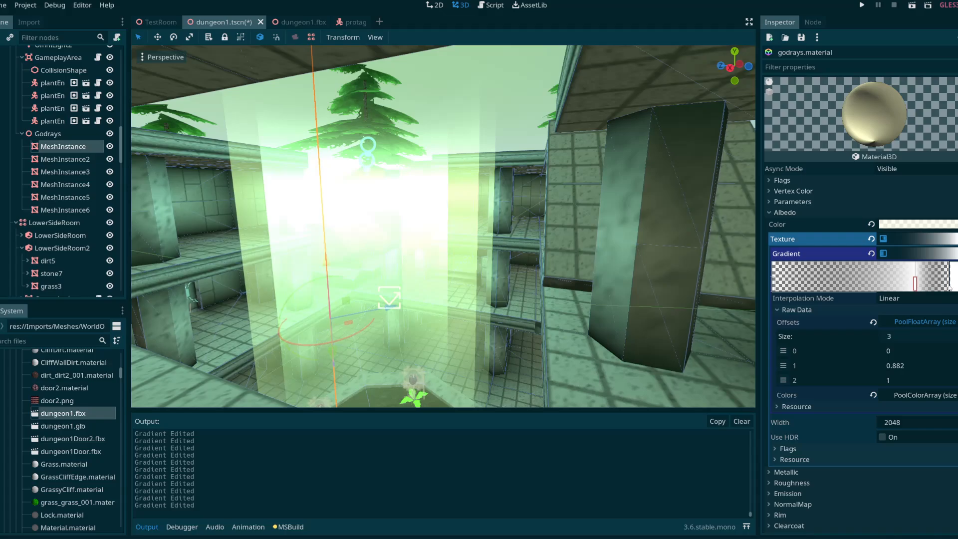
pyautogui.moveTo(948, 286)
pyautogui.mouseDown()
pyautogui.moveTo(939, 287)
pyautogui.moveTo(949, 288)
pyautogui.mouseUp()
pyautogui.click(916, 282)
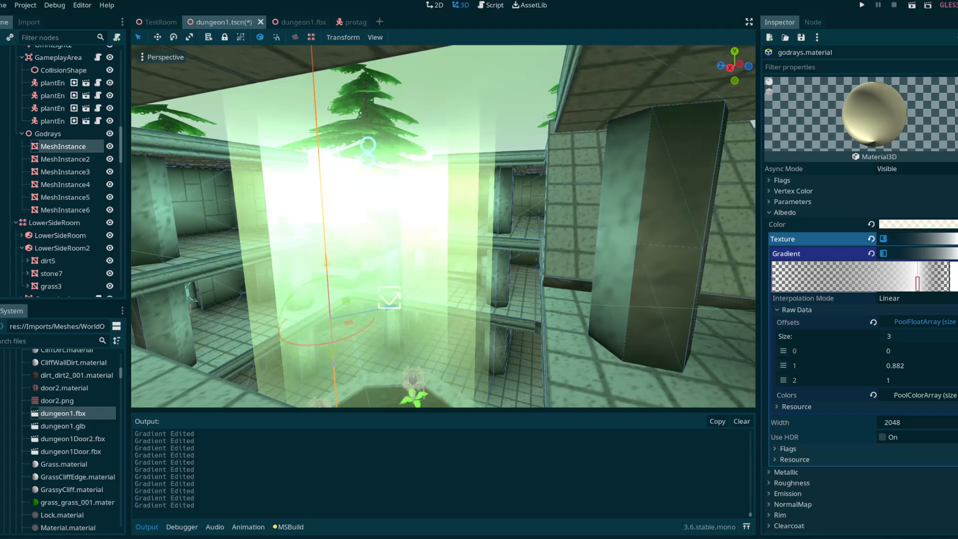
# - Adjust the alpha of godrays.material's albedo color and switch its color picker to HSV
pyautogui.click(948, 228)
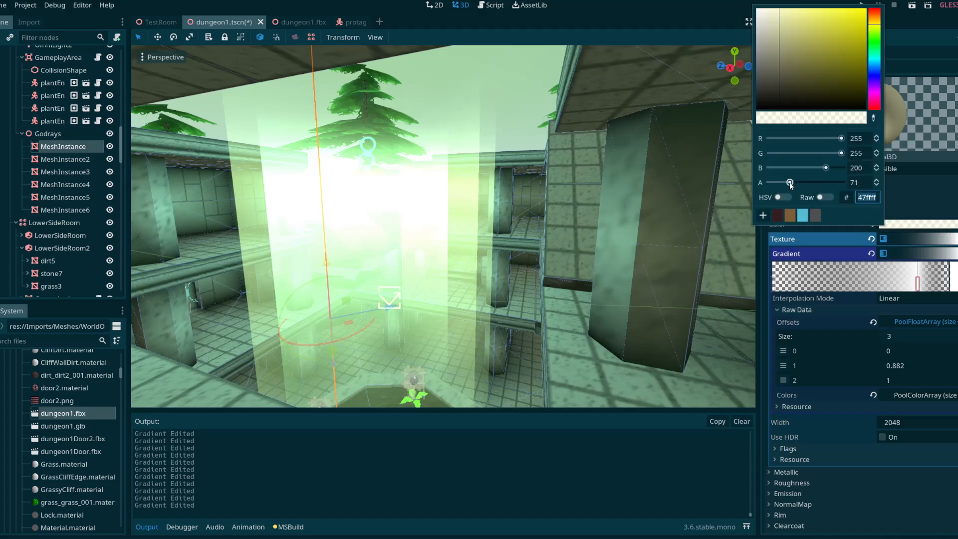
pyautogui.moveTo(790, 184); pyautogui.dragTo(819, 180)
pyautogui.click(784, 197)
# - Select the godray plane MeshInstance3 in the Outside area and turn off its material's Transparent and Unshaded flags
pyautogui.moveTo(649, 210); pyautogui.dragTo(319, 165, button='right')
pyautogui.click(583, 163)
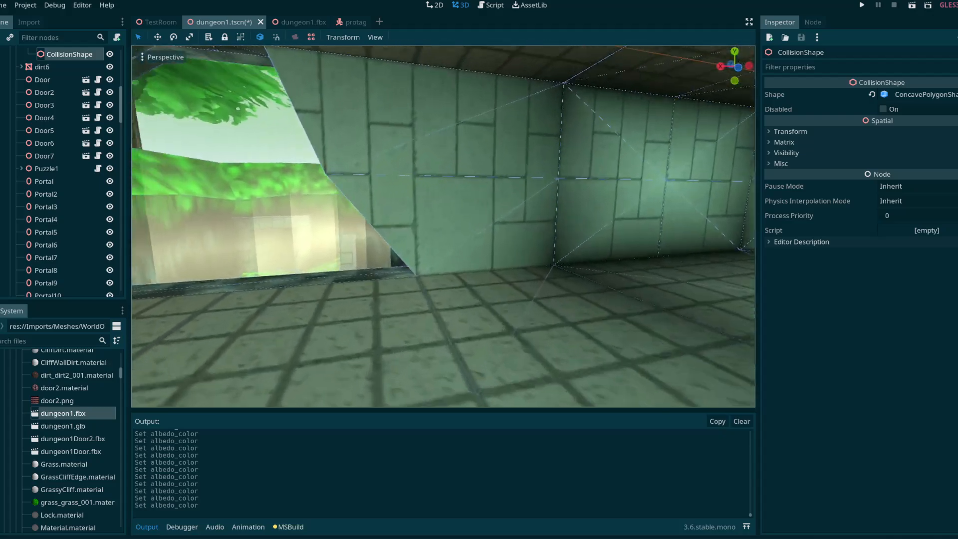
pyautogui.moveTo(499, 159); pyautogui.dragTo(471, 205, button='right')
pyautogui.click(472, 204)
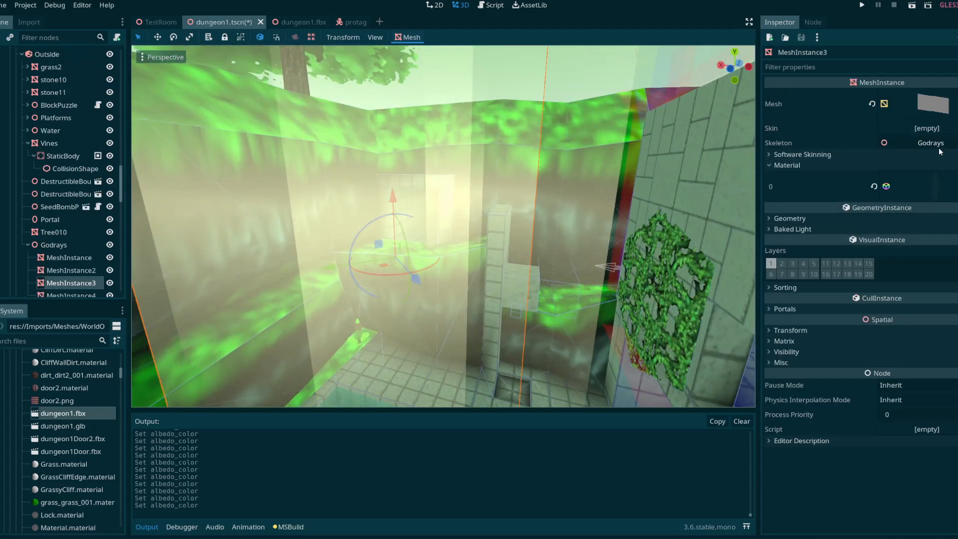
pyautogui.click(935, 185)
pyautogui.click(780, 207)
pyautogui.click(781, 181)
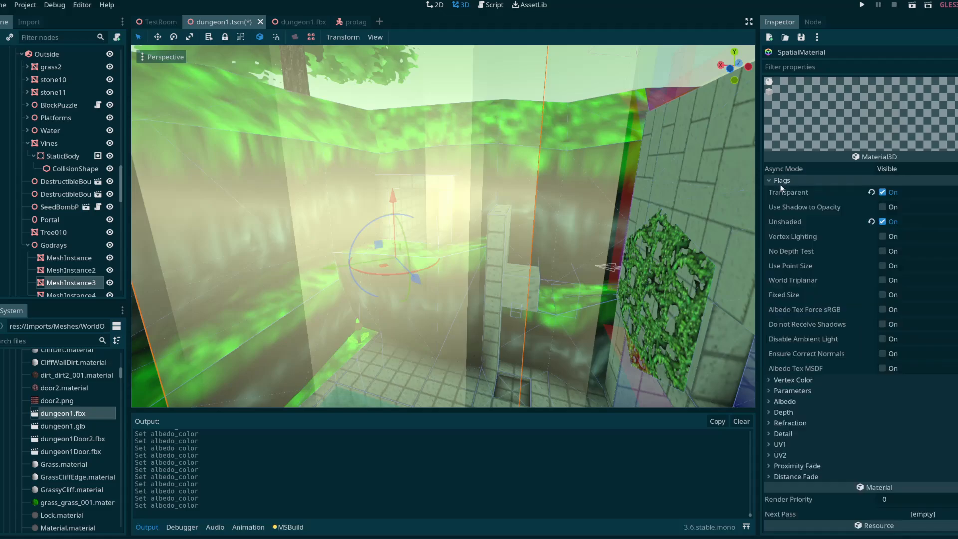
pyautogui.click(882, 192)
pyautogui.click(882, 221)
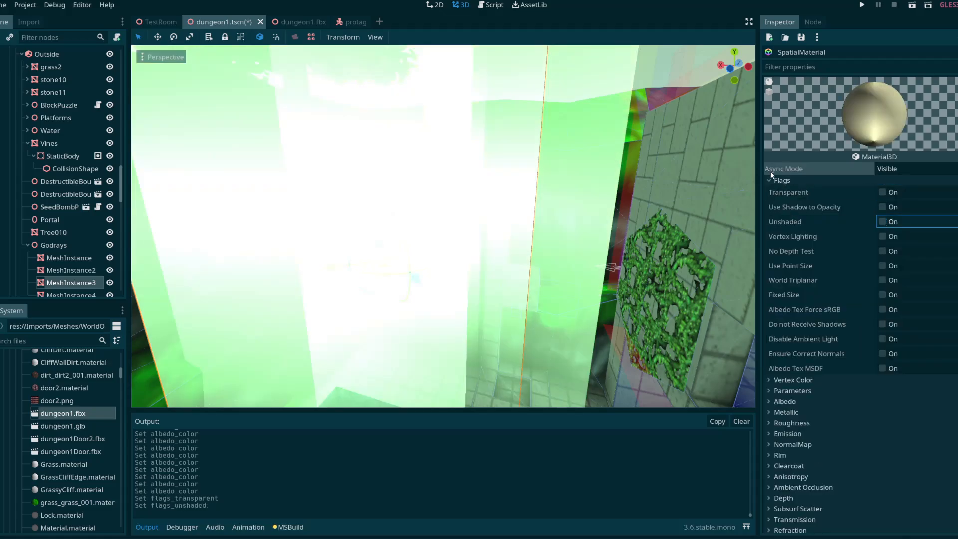
# - Darken the albedo color of the outside godrays' material by lowering its HSV value
pyautogui.click(781, 180)
pyautogui.click(785, 212)
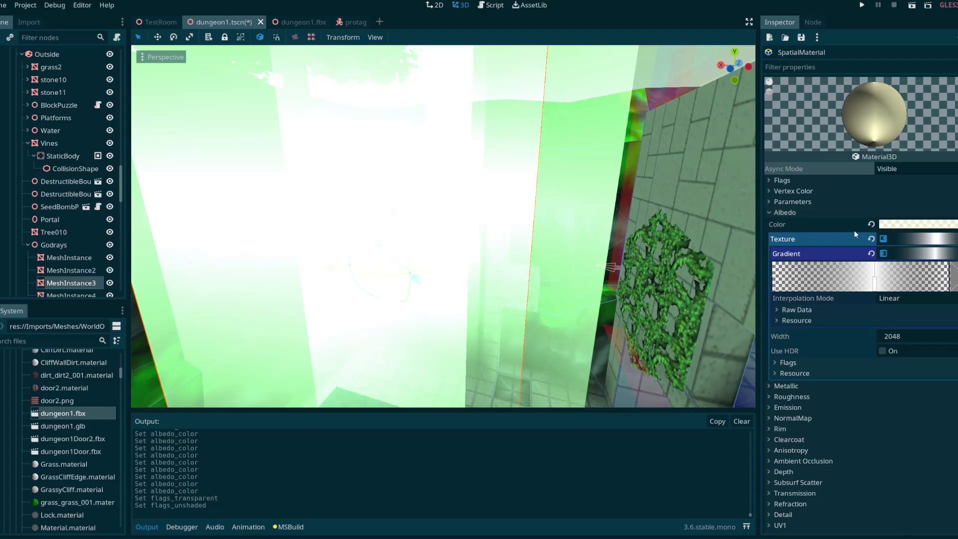
pyautogui.moveTo(443, 226); pyautogui.dragTo(317, 223, button='right')
pyautogui.click(930, 224)
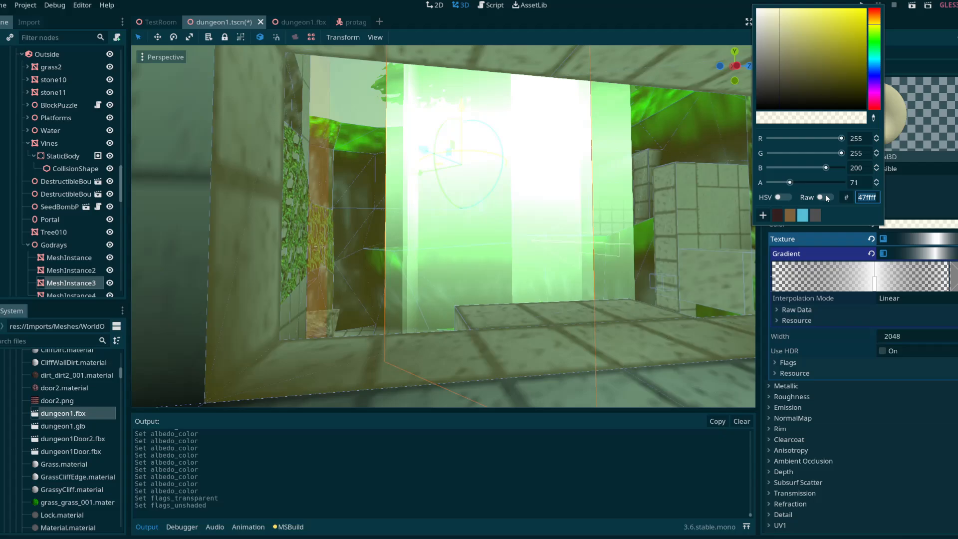
pyautogui.click(782, 197)
pyautogui.moveTo(843, 168); pyautogui.dragTo(794, 173)
pyautogui.moveTo(663, 170)
pyautogui.mouseDown(button='right')
pyautogui.moveTo(669, 189)
pyautogui.moveTo(709, 184)
pyautogui.moveTo(679, 165)
pyautogui.mouseUp(button='right')
pyautogui.click(792, 213)
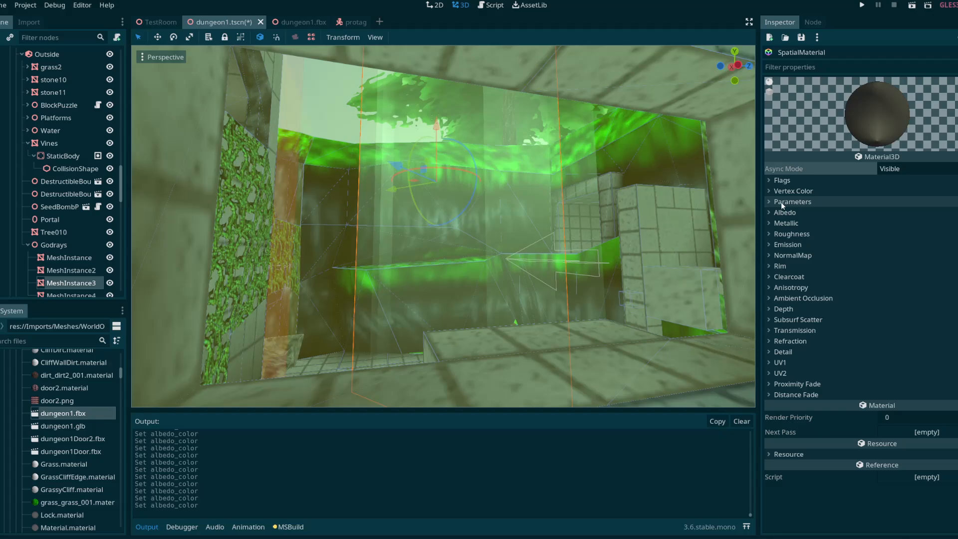
# - Check the available blend mode and specular mode options in the outside godrays' material parameters
pyautogui.click(781, 202)
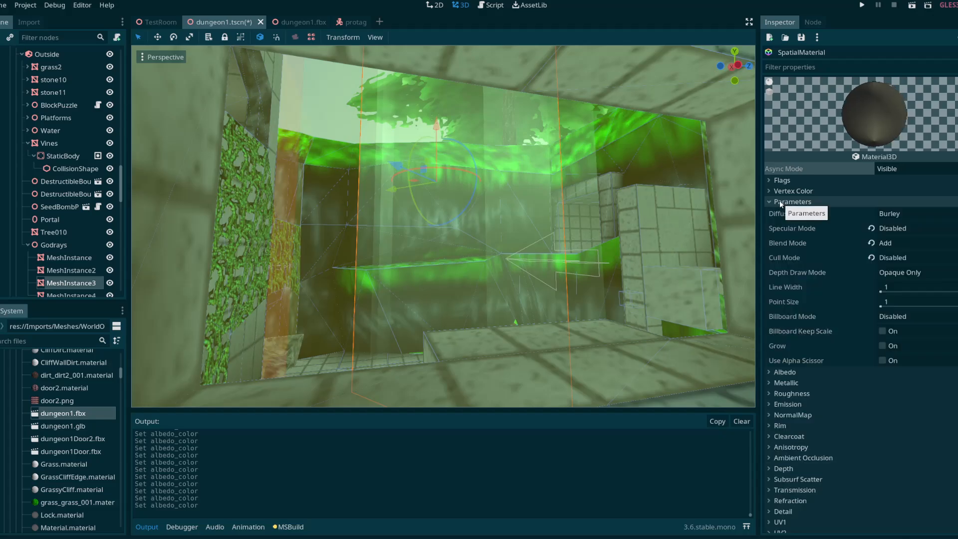
pyautogui.click(904, 242)
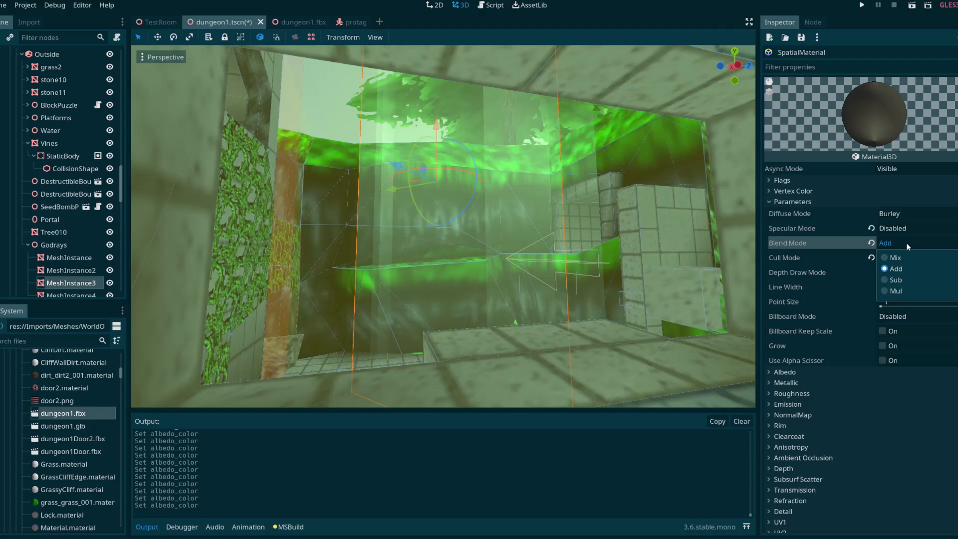
pyautogui.click(904, 242)
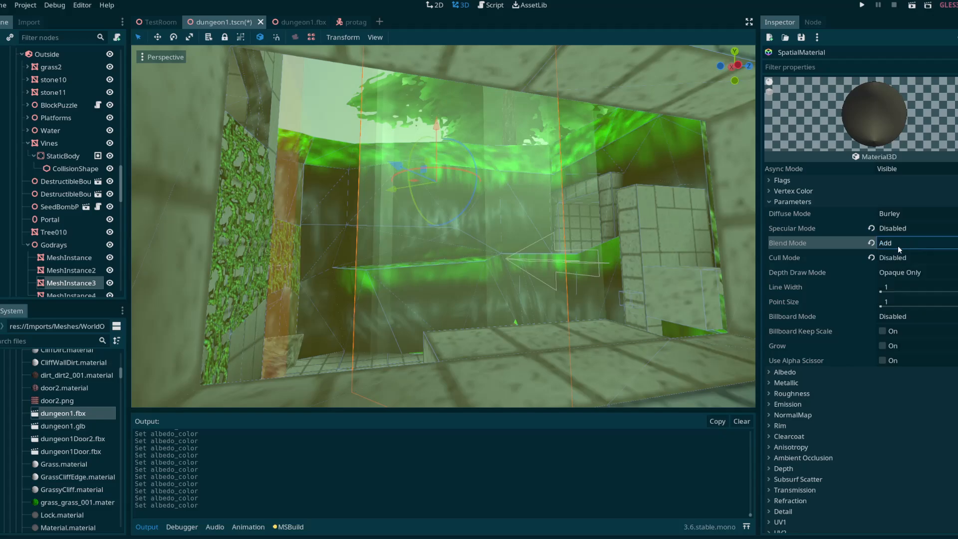
pyautogui.click(899, 229)
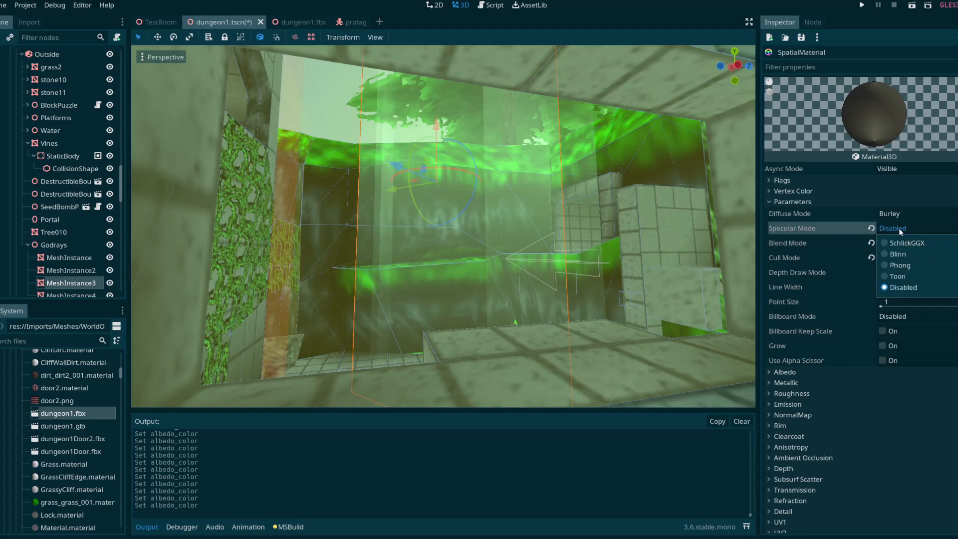
pyautogui.click(900, 229)
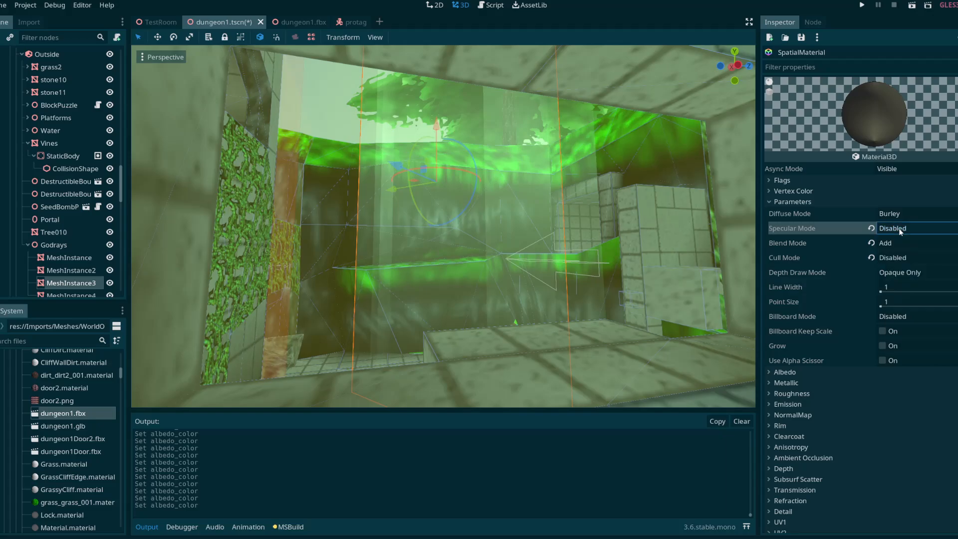
# - Check the cull mode options of the outside godrays' material and inspect how the godrays look in the main room
pyautogui.click(897, 258)
pyautogui.click(896, 256)
pyautogui.moveTo(690, 268); pyautogui.dragTo(449, 239, button='right')
pyautogui.press('w')
pyautogui.press('s')
pyautogui.press('w')
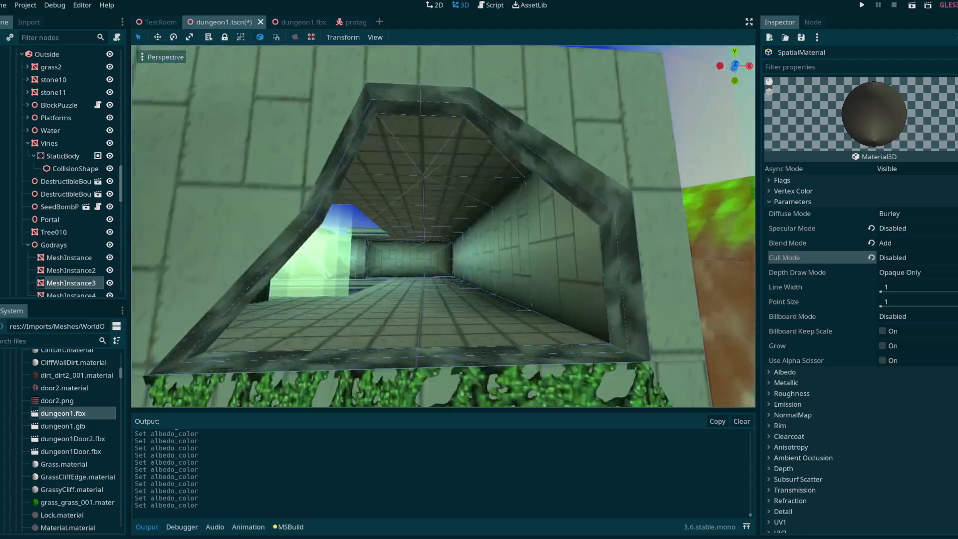
pyautogui.press('w')
pyautogui.moveTo(648, 272); pyautogui.dragTo(499, 272, button='right')
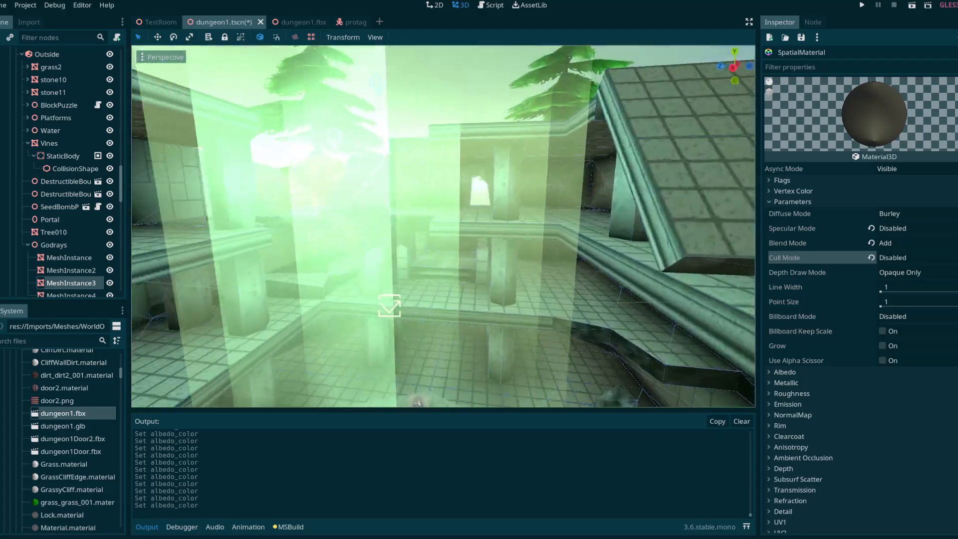
pyautogui.press('s')
pyautogui.moveTo(689, 285); pyautogui.dragTo(629, 274, button='right')
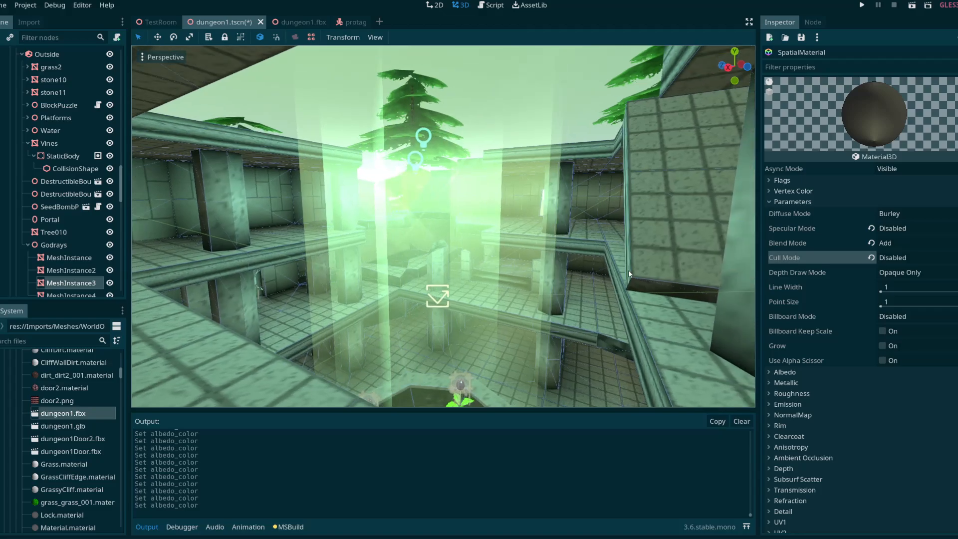
# - Select the first godray plane, MeshInstance, in the main room's Godrays group
pyautogui.click(522, 238)
pyautogui.moveTo(522, 238)
pyautogui.mouseDown(button='right')
pyautogui.moveTo(536, 238)
pyautogui.moveTo(524, 233)
pyautogui.moveTo(526, 214)
pyautogui.moveTo(529, 262)
pyautogui.moveTo(513, 227)
pyautogui.moveTo(524, 245)
pyautogui.mouseUp(button='right')
pyautogui.press('e')
pyautogui.click(528, 238)
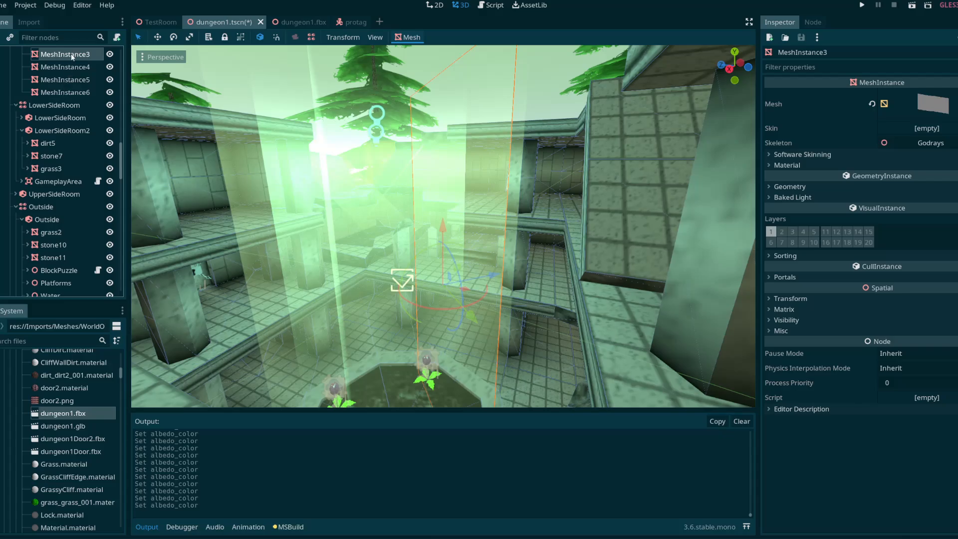
pyautogui.scroll(4, 72, 100)
pyautogui.click(63, 121)
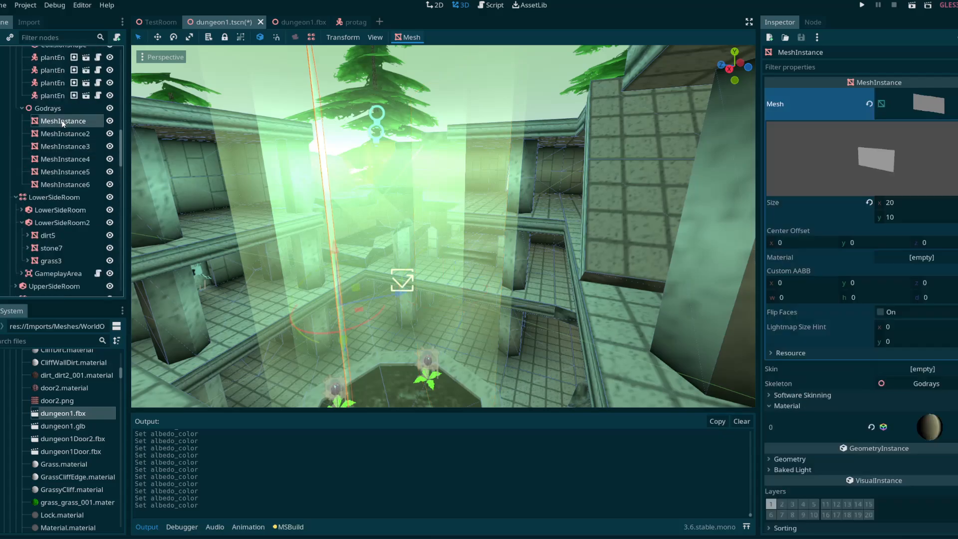
# - Check the available mesh types and the mesh size settings of the selected main-room godray plane
pyautogui.click(955, 104)
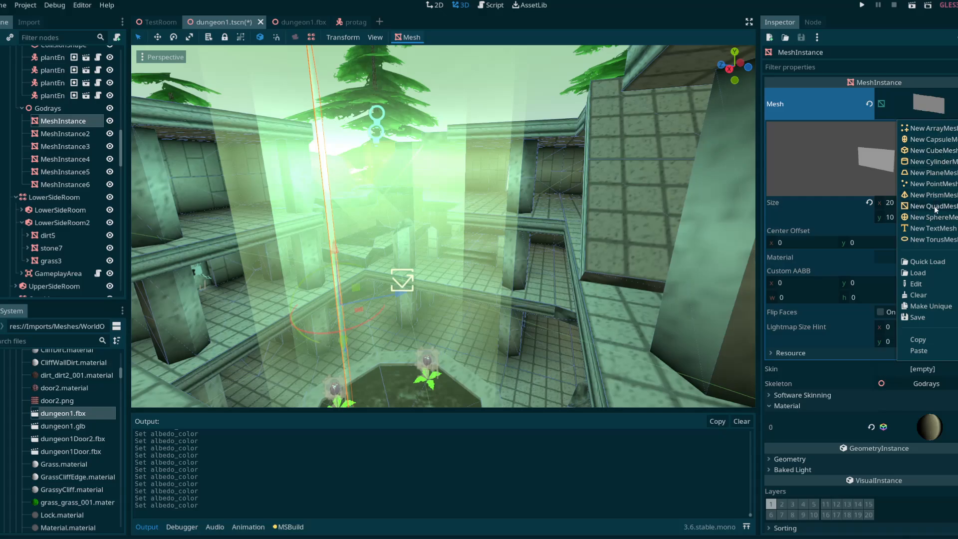
pyautogui.click(943, 102)
pyautogui.click(881, 101)
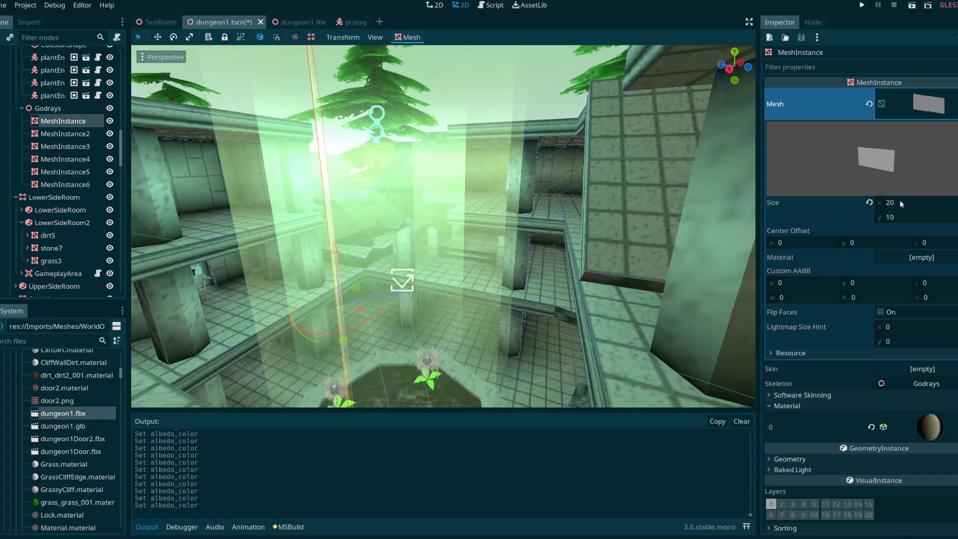
pyautogui.scroll(-2, 871, 268)
pyautogui.scroll(2, 875, 258)
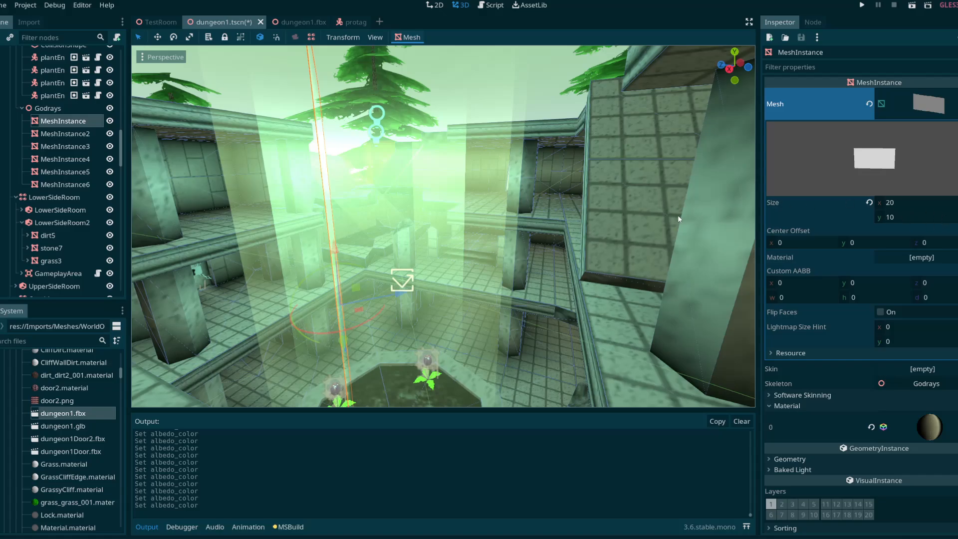
# - Open godrays.material from the main-room MeshInstance's material slot for editing
pyautogui.click(934, 432)
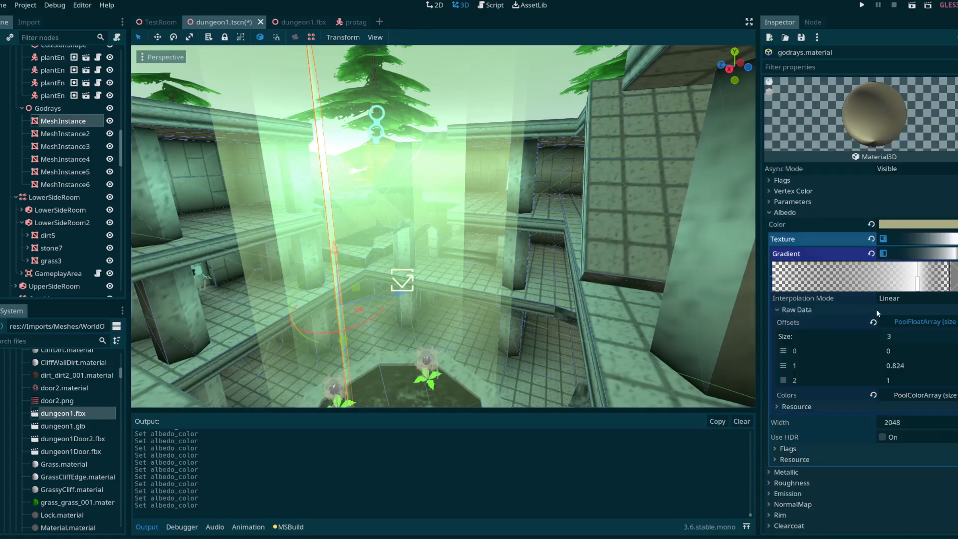
pyautogui.moveTo(758, 143); pyautogui.dragTo(811, 134)
pyautogui.click(85, 122)
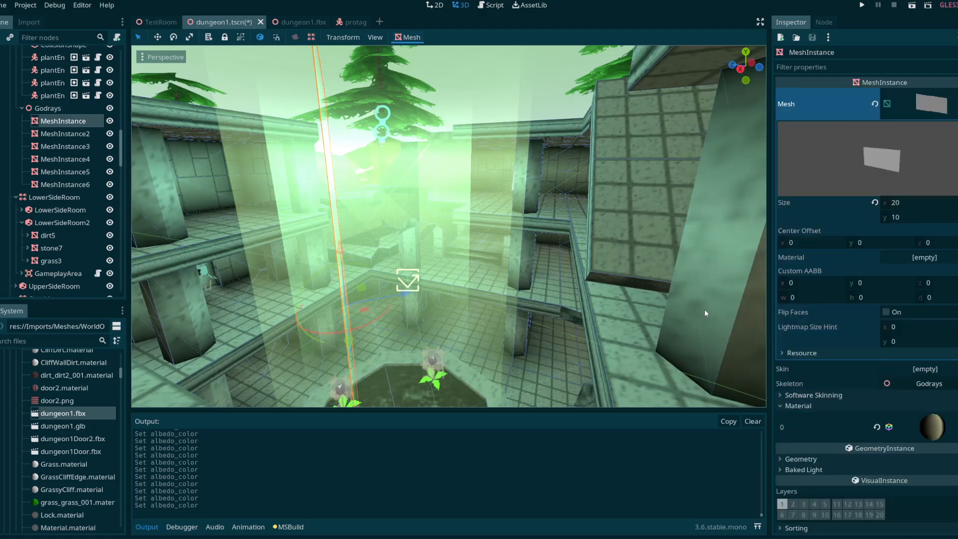
pyautogui.rightClick(931, 427)
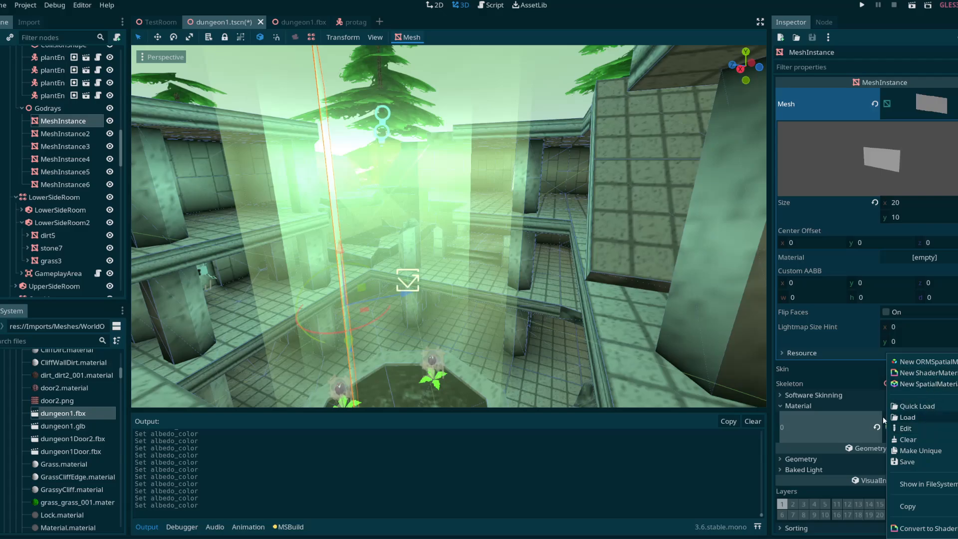
pyautogui.click(926, 424)
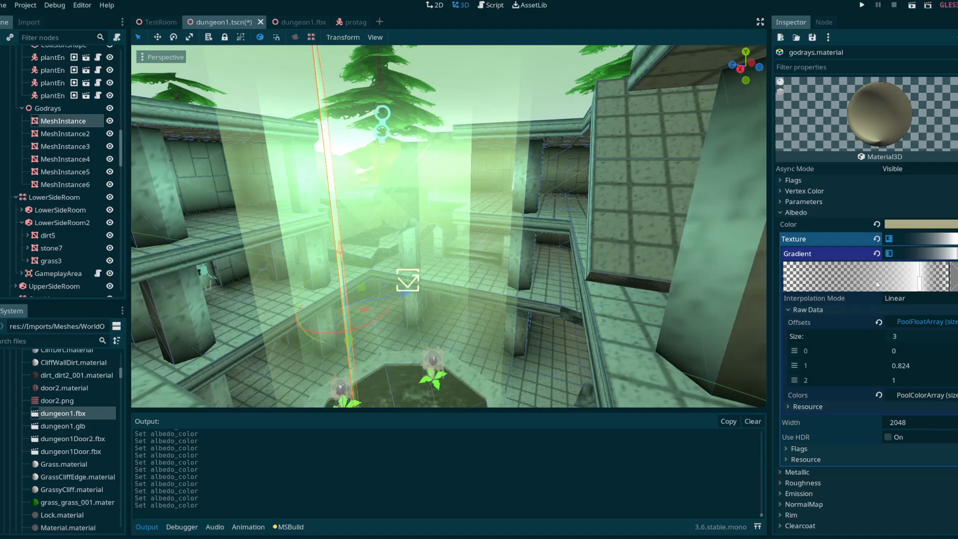
# - Review the flags, vertex color and parameter settings of godrays.material
pyautogui.click(796, 180)
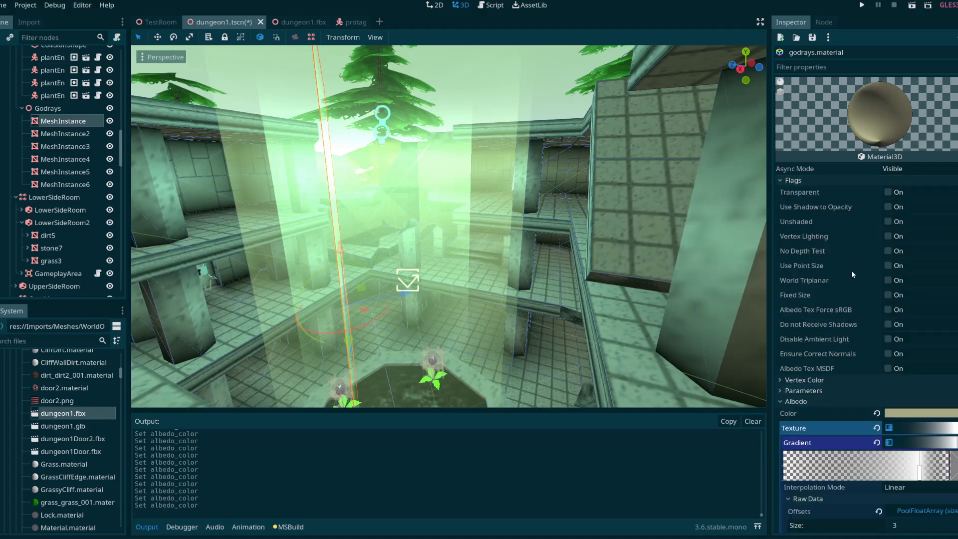
pyautogui.click(795, 180)
pyautogui.click(797, 191)
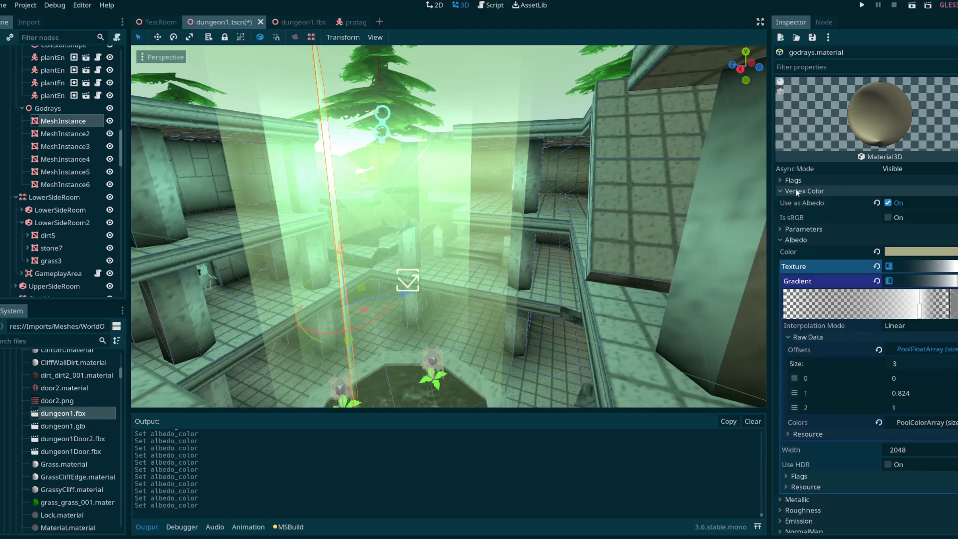
pyautogui.click(806, 191)
pyautogui.click(807, 201)
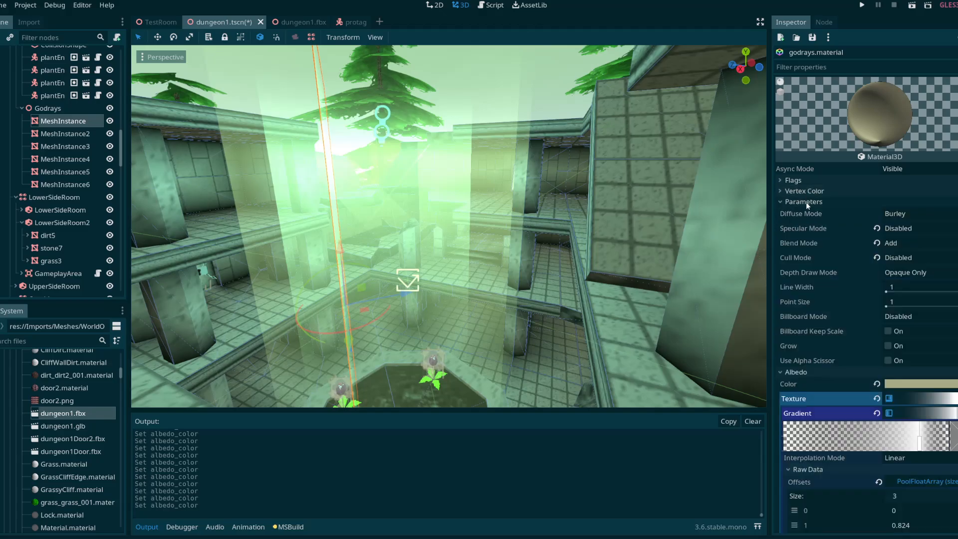
pyautogui.click(806, 202)
pyautogui.click(810, 191)
pyautogui.click(811, 192)
pyautogui.click(807, 202)
# - Reset the specular mode of godrays.material to its default and set it back to Disabled
pyautogui.click(880, 230)
pyautogui.click(896, 228)
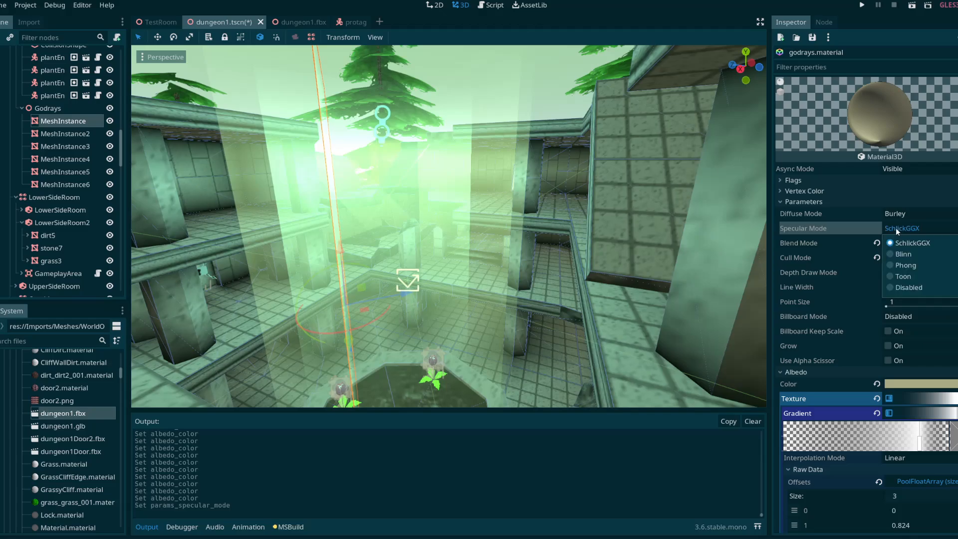
pyautogui.click(902, 286)
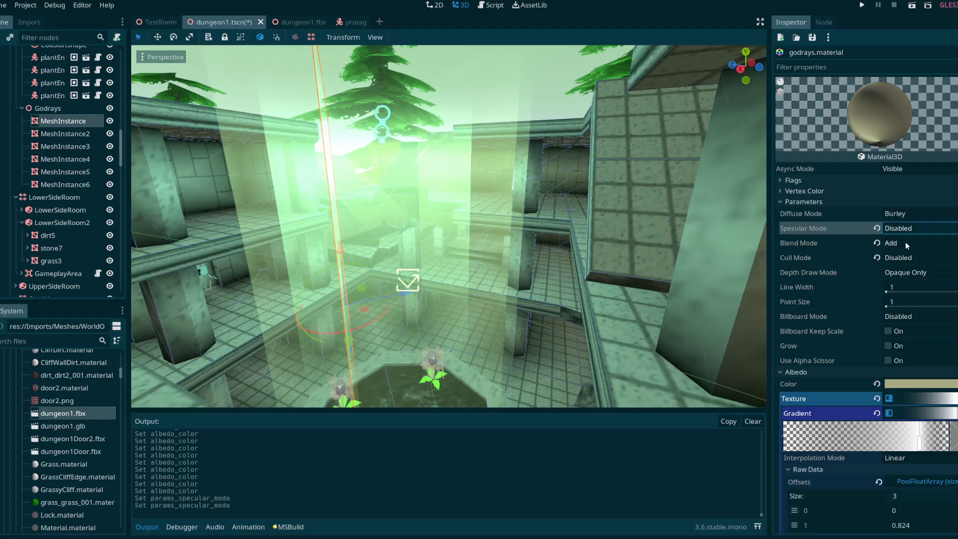
# - Check the cull mode options of godrays.material and examine the godray planes from another angle in the main room
pyautogui.click(911, 259)
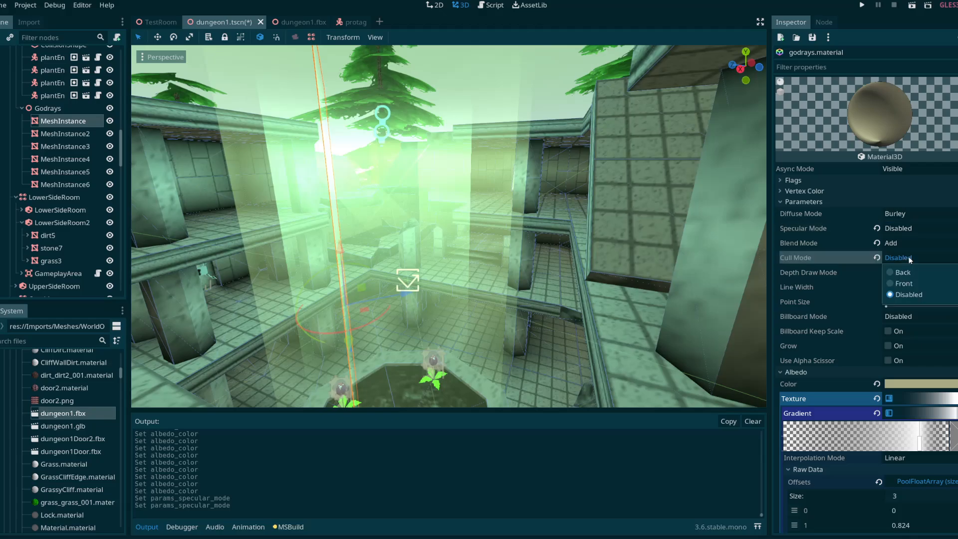
pyautogui.click(911, 263)
pyautogui.moveTo(448, 226); pyautogui.dragTo(424, 200, button='right')
pyautogui.press('w')
pyautogui.press('d')
pyautogui.press('s')
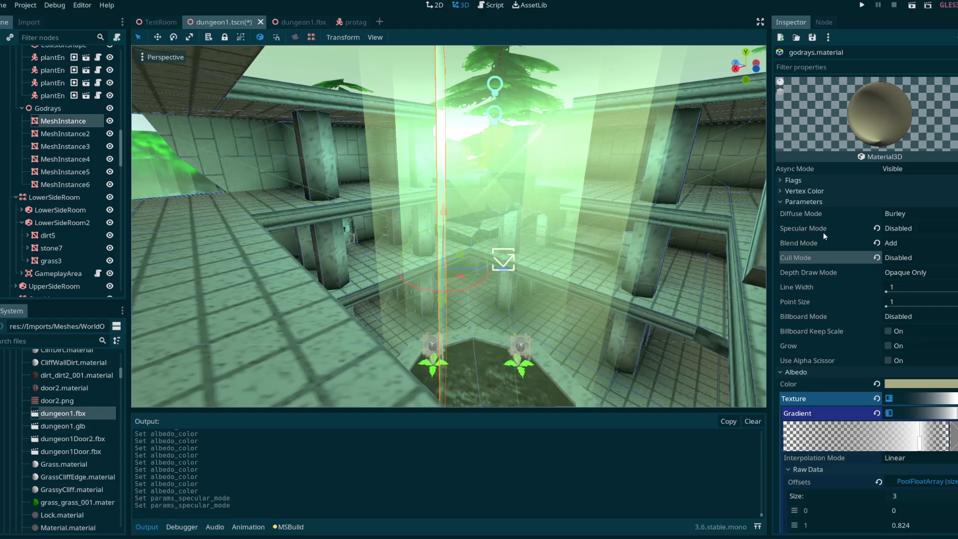
# - Check the texture types offered for godrays.material's albedo texture and save the dungeon1.tscn scene
pyautogui.click(798, 203)
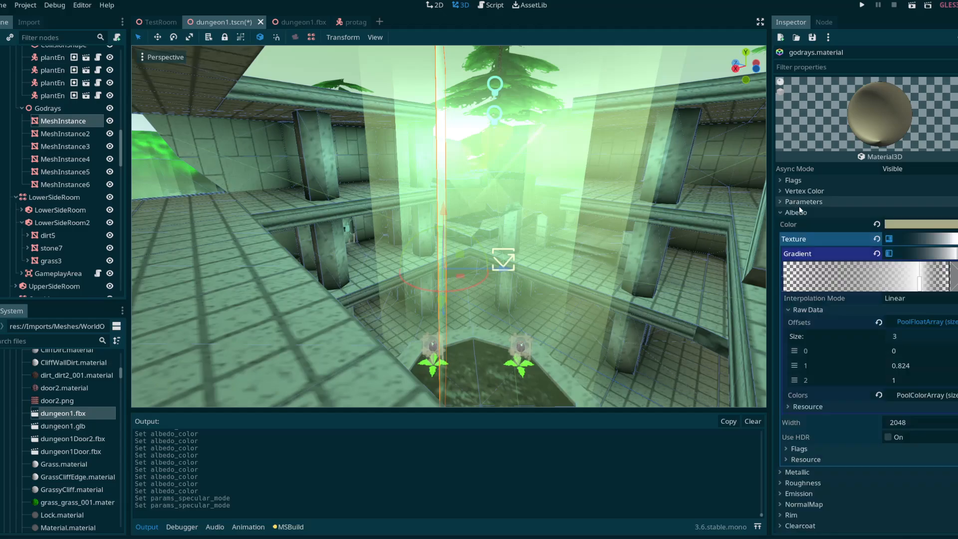
pyautogui.click(932, 238)
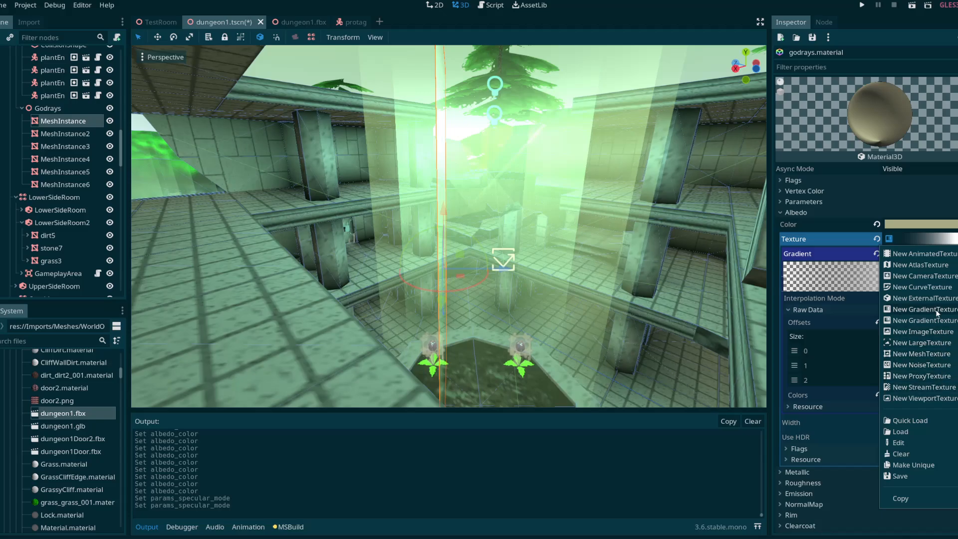
pyautogui.click(923, 309)
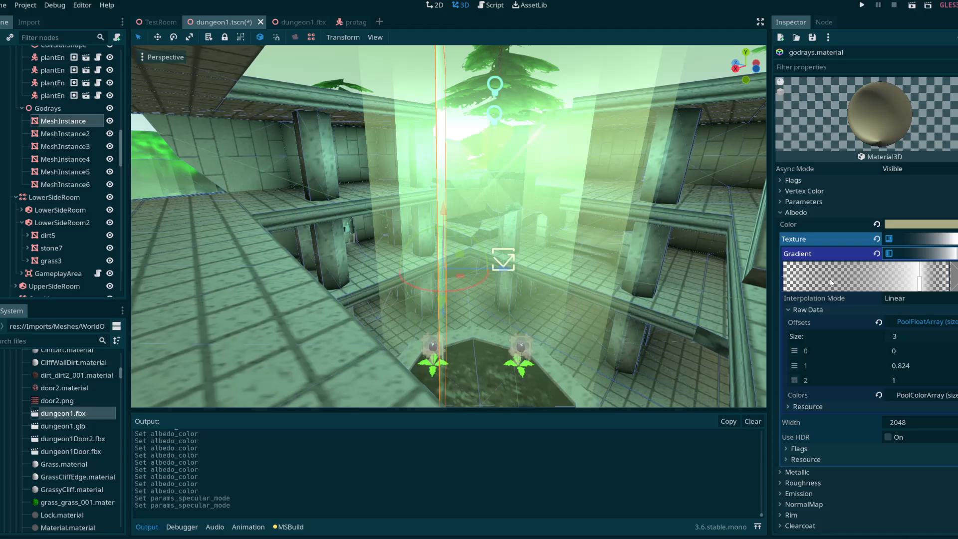
pyautogui.hotkey('ctrl', 's')
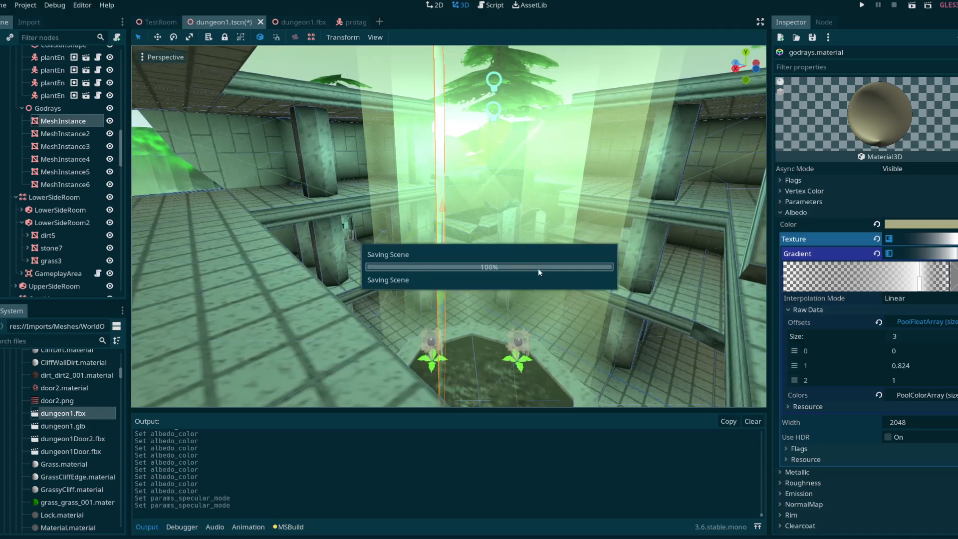
# - Examine the brightness of the overlapping godray planes from above the main room
pyautogui.moveTo(512, 287); pyautogui.dragTo(449, 220, button='right')
pyautogui.press('w')
pyautogui.press('s')
pyautogui.moveTo(419, 264); pyautogui.dragTo(409, 282, button='right')
pyautogui.press('w')
pyautogui.moveTo(524, 206); pyautogui.dragTo(523, 234, button='right')
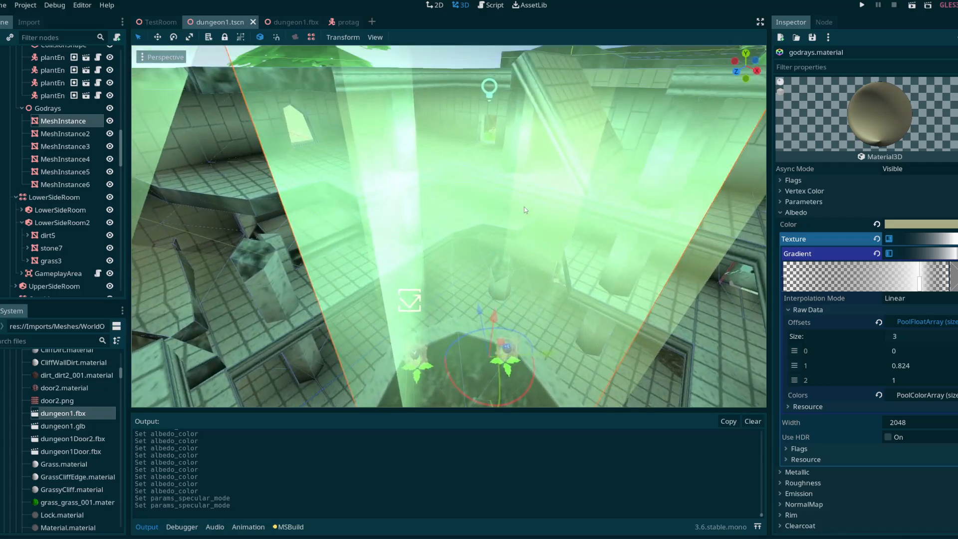
# - Darken the albedo color of godrays.material by lowering its HSV value
pyautogui.click(524, 207)
pyautogui.click(942, 429)
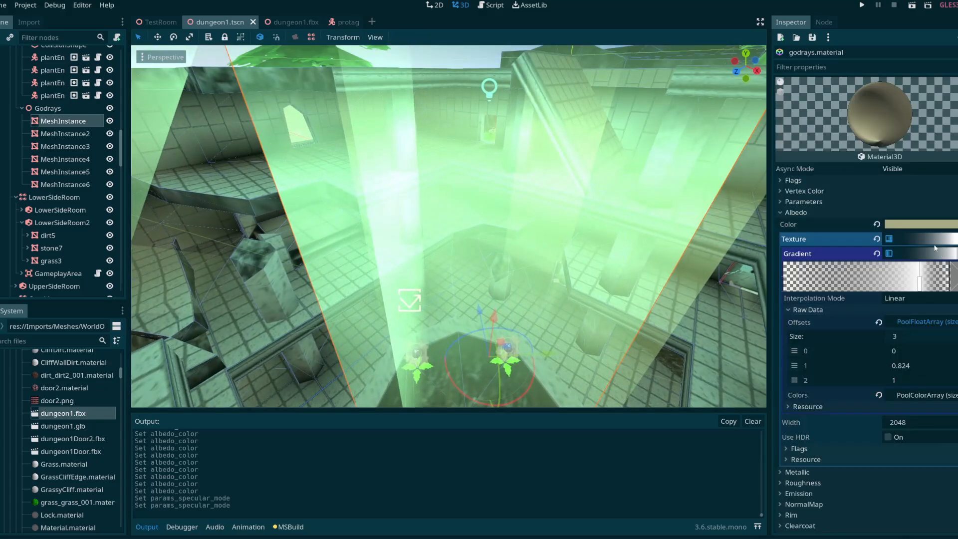
pyautogui.click(926, 226)
pyautogui.click(788, 197)
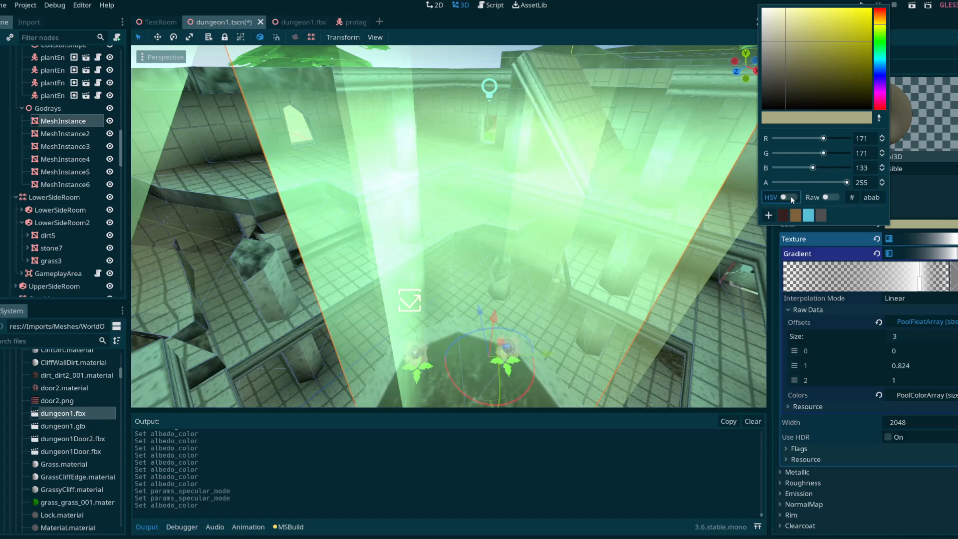
pyautogui.moveTo(823, 168); pyautogui.dragTo(808, 169)
# - Save the dungeon1.tscn scene with the darkened godrays and switch to OBS
pyautogui.moveTo(549, 224); pyautogui.dragTo(470, 210, button='right')
pyautogui.press('s')
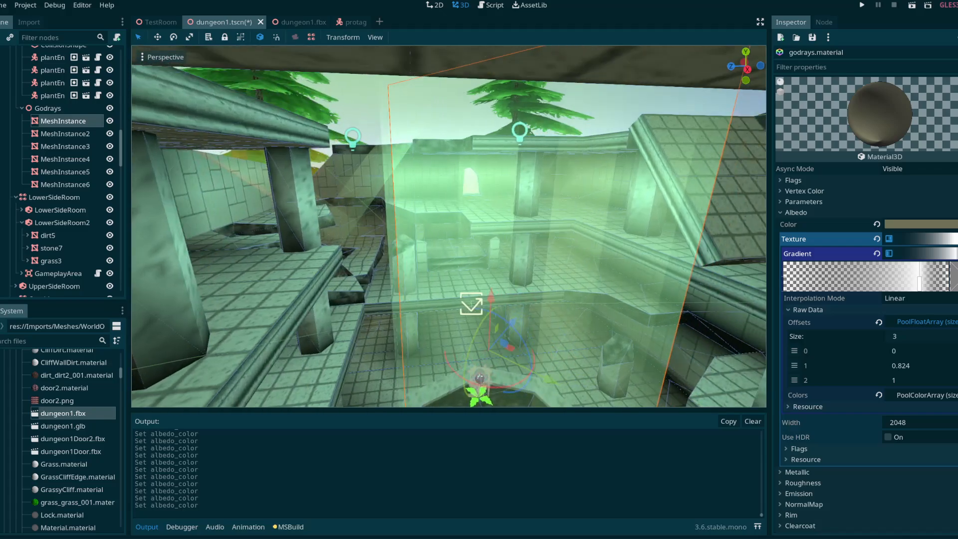
pyautogui.hotkey('ctrl', 's')
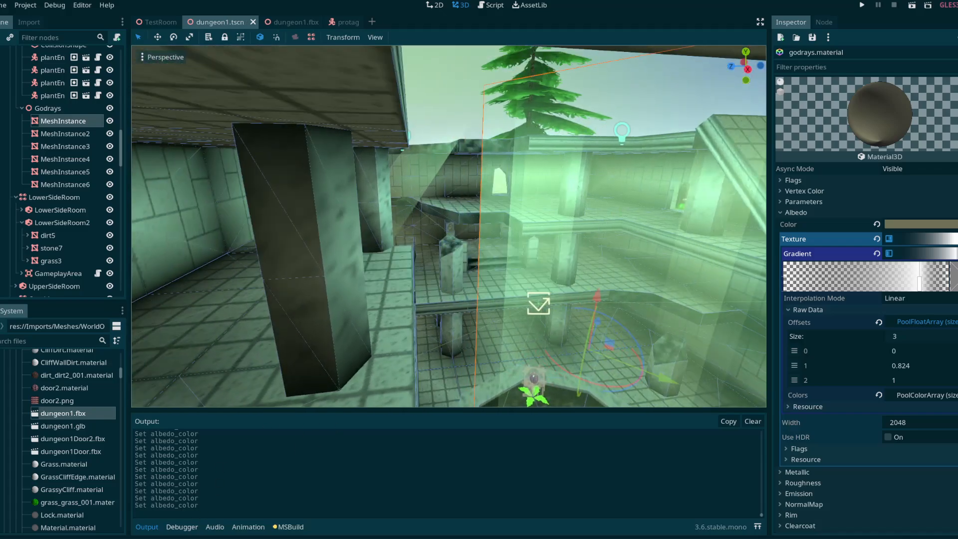
pyautogui.hotkey('alt', 'Tab')
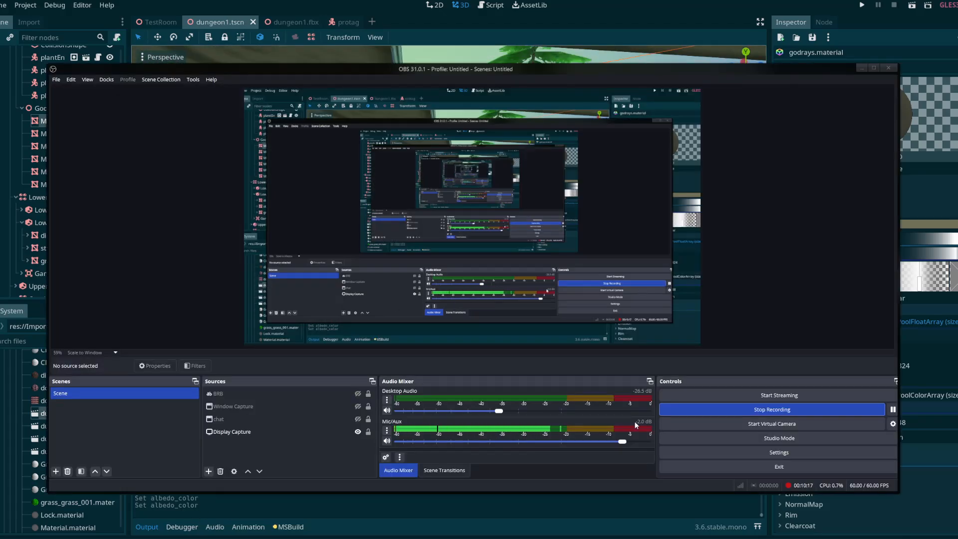